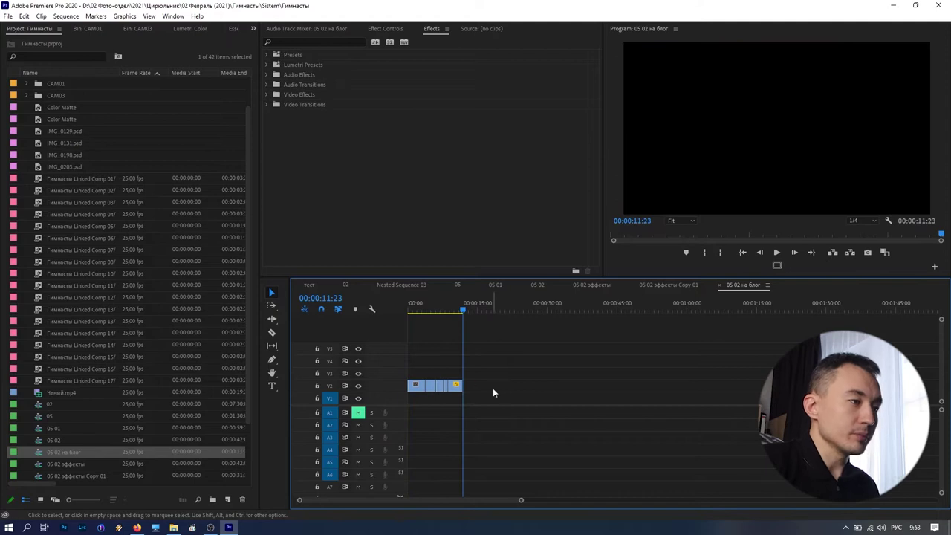
Duplicate the first clip, MVI_0140.MP4, from track V2 onto track V3 directly above the original
left_click(413, 303)
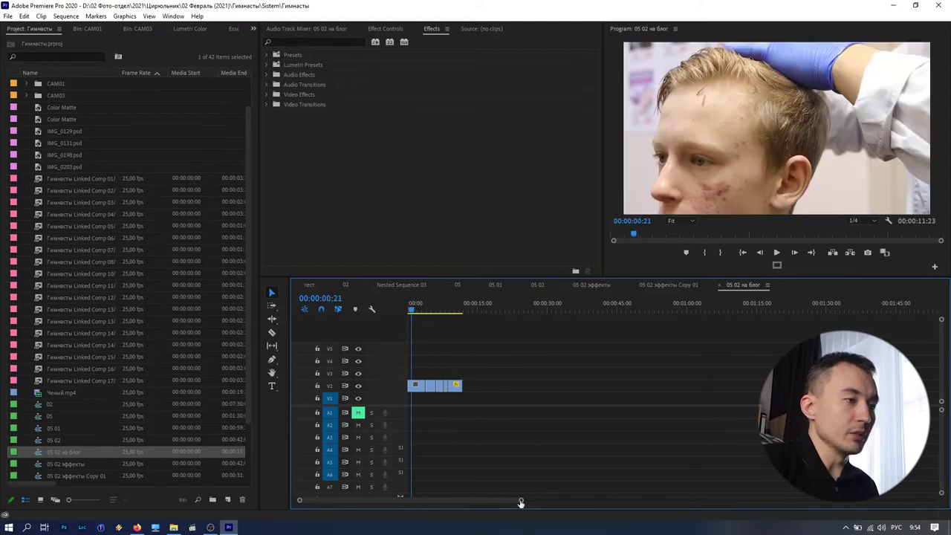
key("equal")
key("equal")
key("equal")
left_click_drag(471, 384, 468, 371)
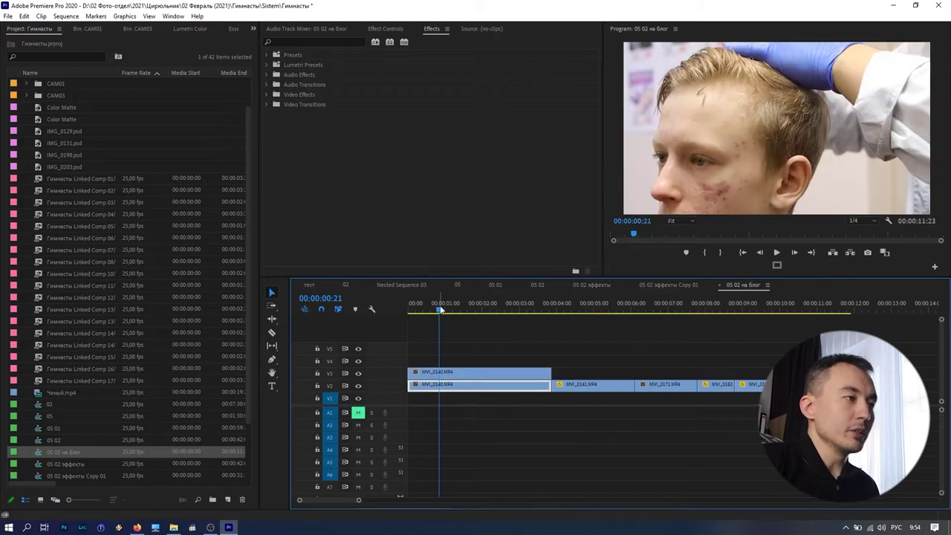
Replace the MVI_0140.MP4 copy on V3 with an After Effects composition
left_click_drag(440, 310, 427, 310)
right_click(438, 372)
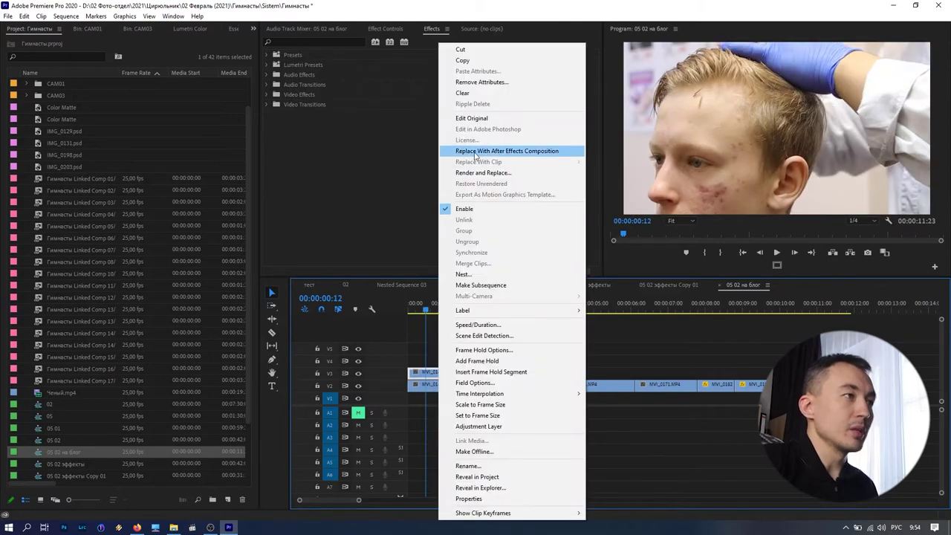
left_click(547, 152)
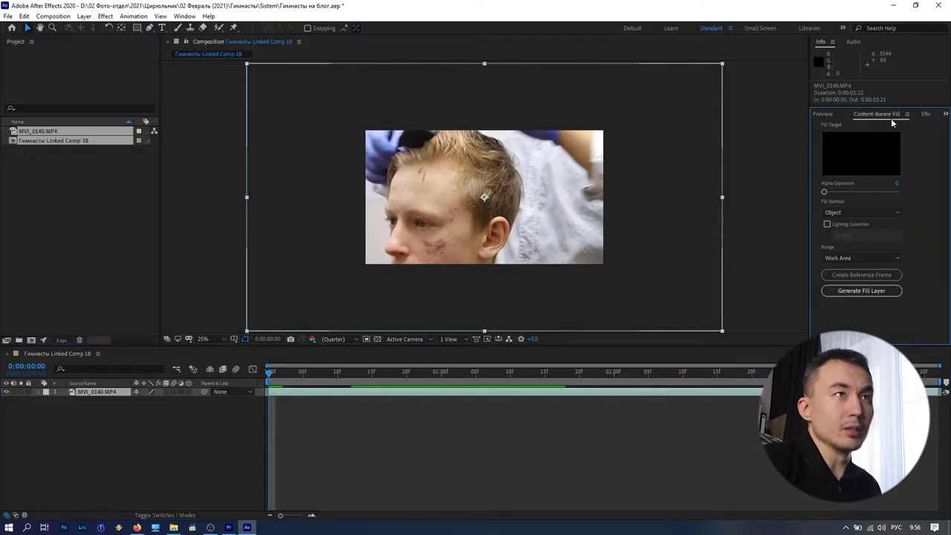
Create a Content-Aware Fill reference frame from the first frame of the MVI_0140.MP4 layer
left_click(180, 17)
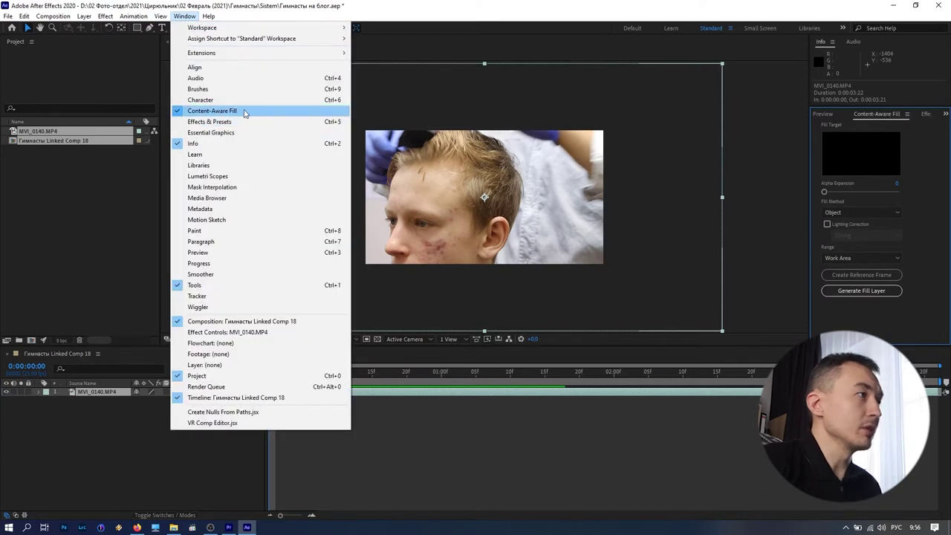
left_click(673, 8)
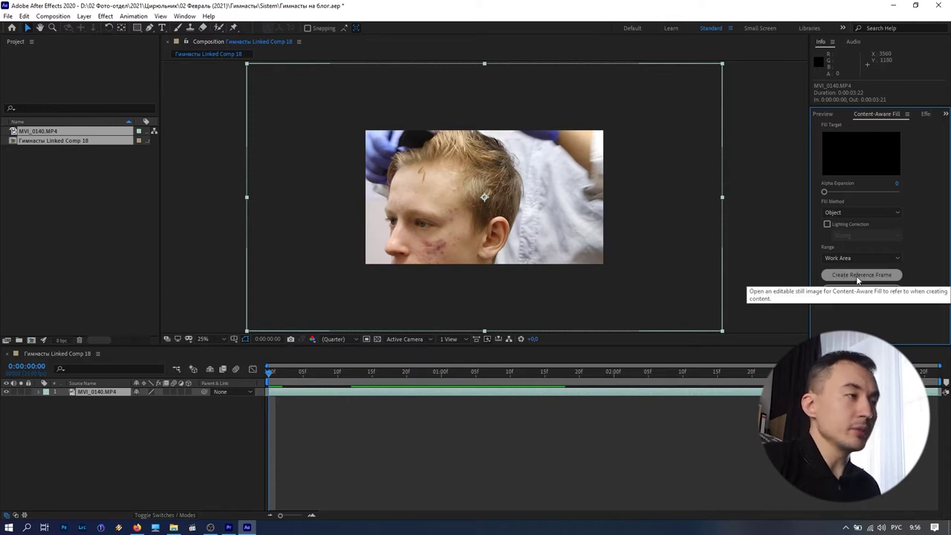
left_click(856, 275)
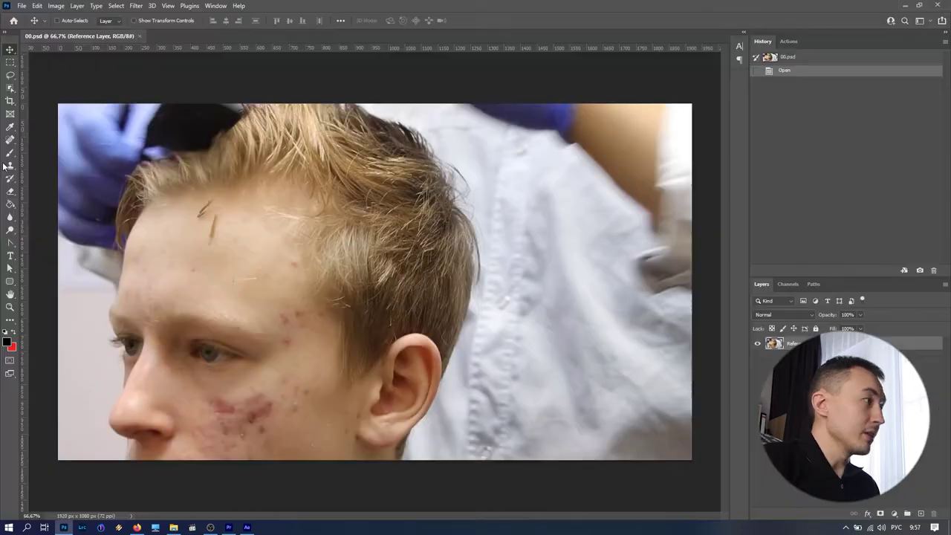
Remove the blemishes on the boy's forehead and temple with the Spot Healing Brush in Content-Aware mode
left_click(10, 138)
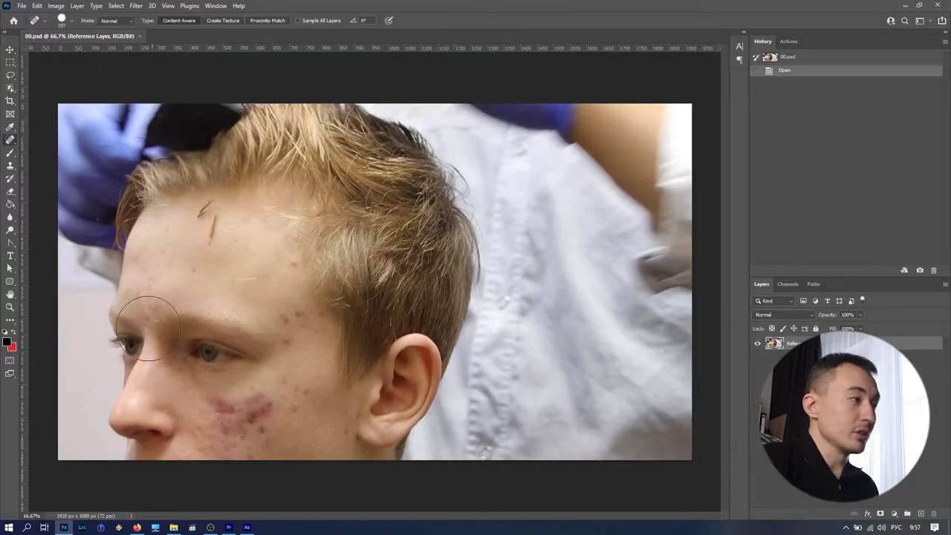
scroll(238, 245, "up", 5)
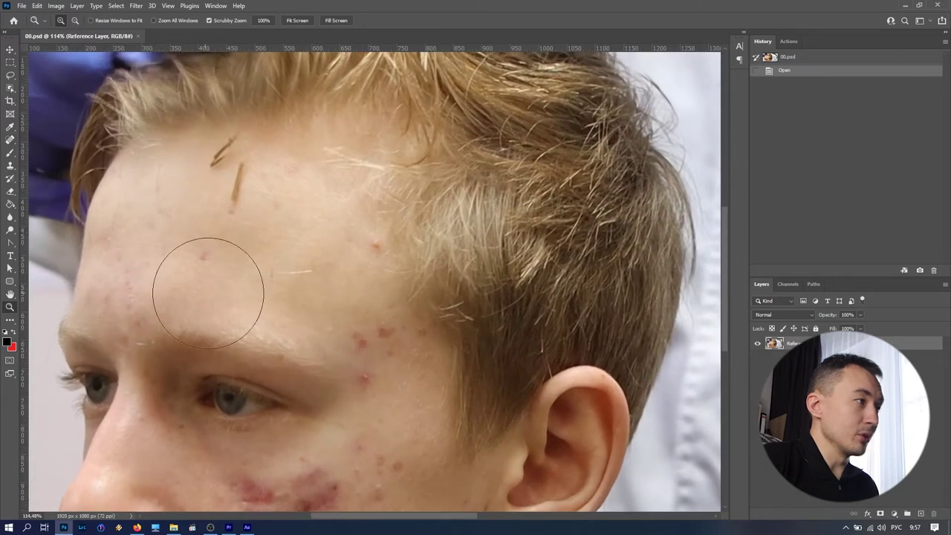
left_click(165, 192)
left_click(333, 181)
left_click(343, 267)
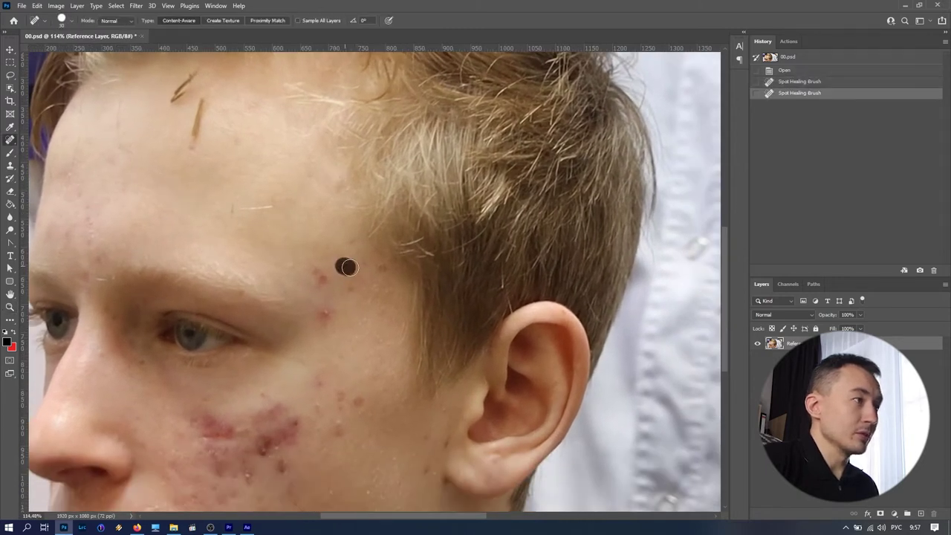
left_click(317, 273)
left_click(351, 291)
left_click(319, 276)
left_click(325, 311)
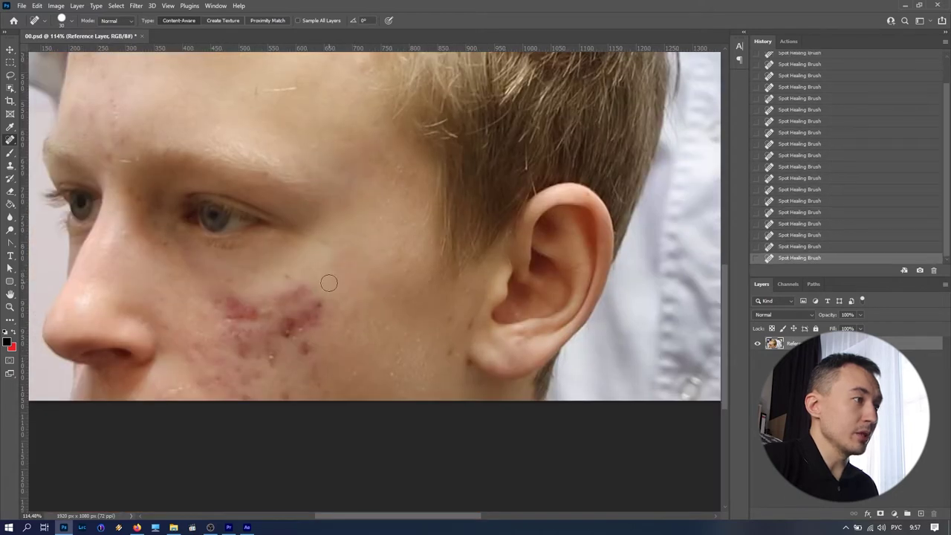
Heal the red spots and the inflamed area on the boy's cheek with the Spot Healing Brush
left_click(171, 393)
left_click(306, 347)
left_click(290, 326)
mouse_move(224, 291)
left_mouse_down()
mouse_move(318, 323)
mouse_move(197, 353)
mouse_move(249, 388)
left_mouse_up()
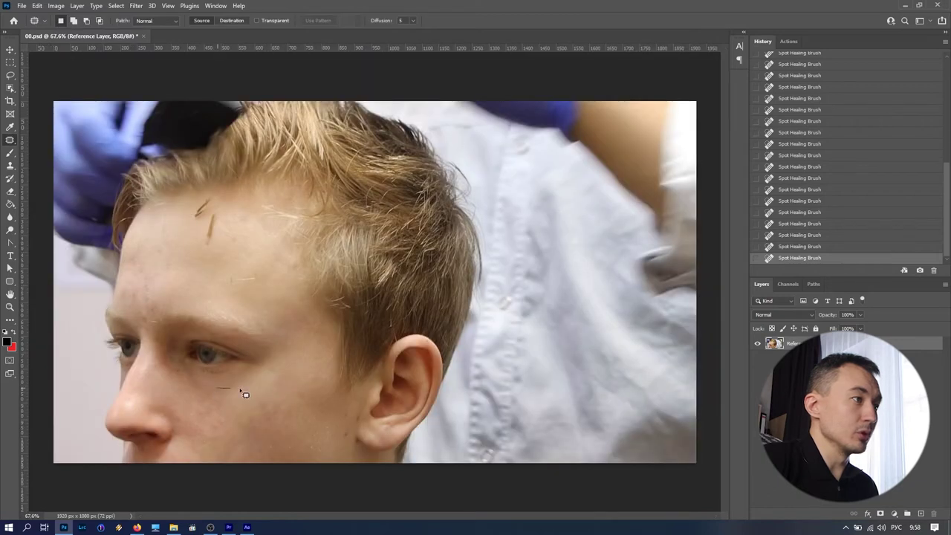
mouse_move(243, 392)
left_mouse_down()
mouse_move(232, 283)
mouse_move(274, 433)
mouse_move(254, 395)
left_mouse_up()
key("ctrl+z")
key("ctrl+z")
Even out the cheek skin with the Patch tool, deselect, and touch up remaining marks with the Spot Healing Brush
left_click_drag(233, 412, 233, 286)
left_click_drag(190, 438, 282, 463)
left_click_drag(233, 442, 233, 312)
key("ctrl+d")
left_click_drag(292, 348, 321, 346)
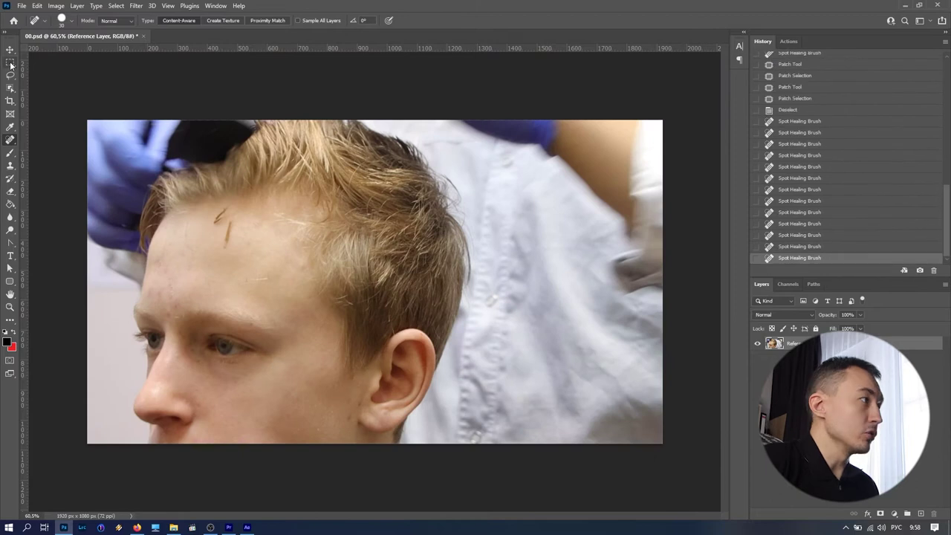
Save the retouched 00.psd and check it in After Effects by briefly hiding the MVI_0140.MP4 layer
left_click(11, 63)
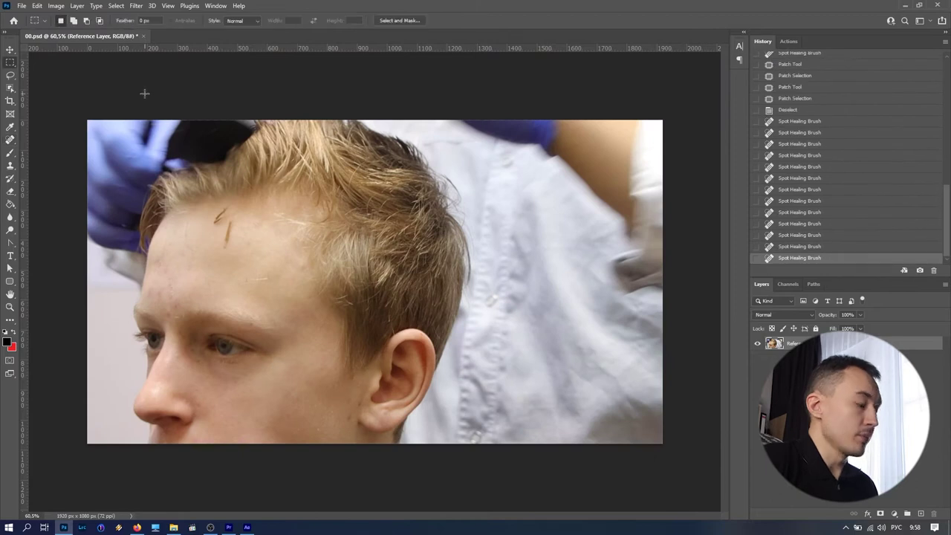
key("ctrl+s")
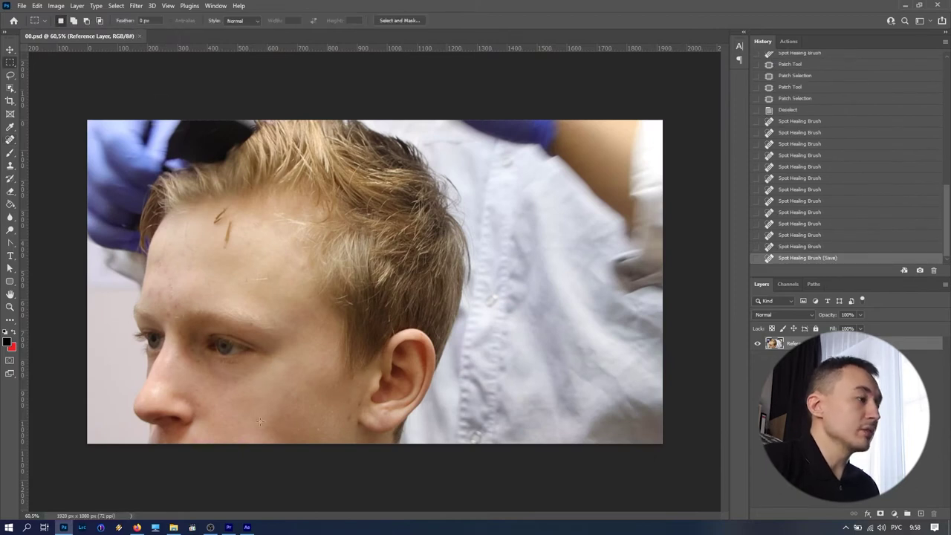
left_click(247, 527)
left_click(7, 392)
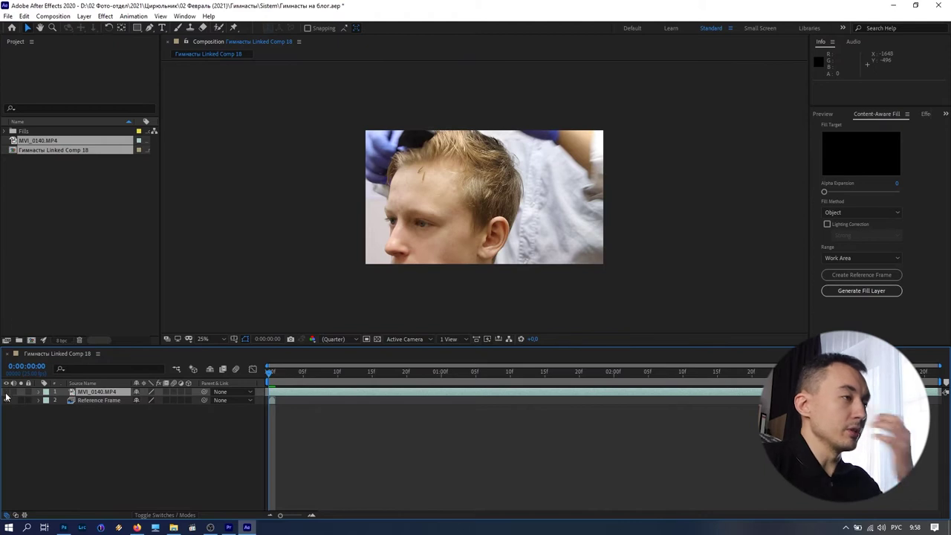
left_click(87, 420)
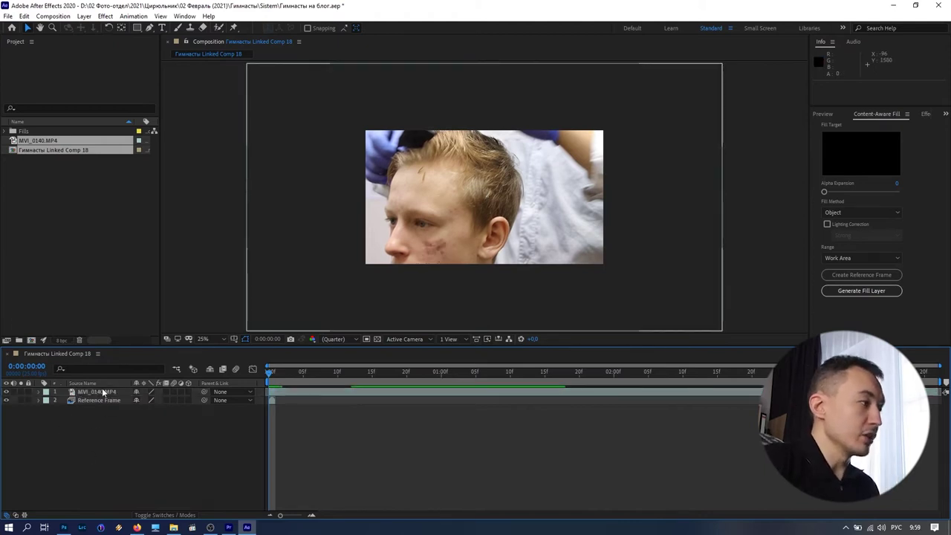
Apply the Mocha AE effect to the MVI_0140.MP4 layer and launch Mocha
left_click(104, 392)
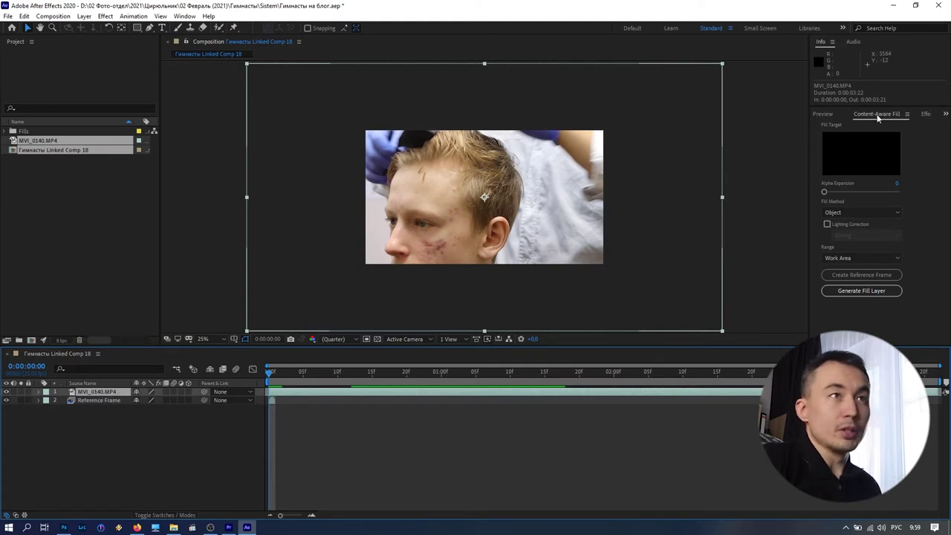
key("ctrl+5")
left_click(856, 127)
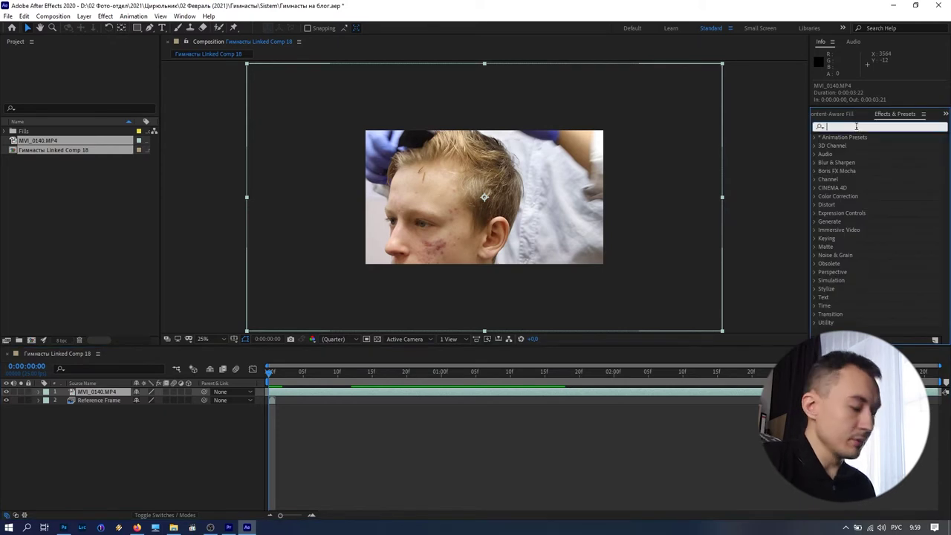
type("moc")
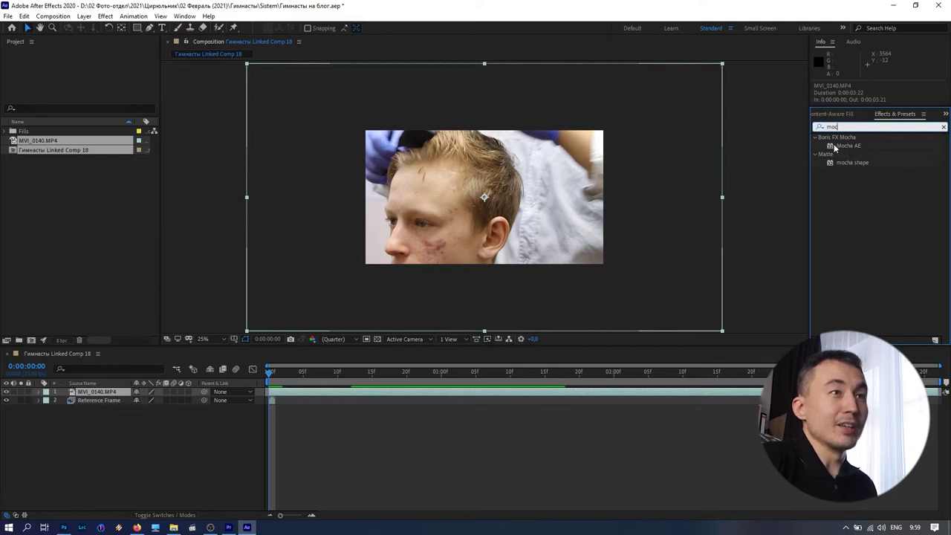
left_click_drag(830, 148, 89, 393)
left_click(50, 89)
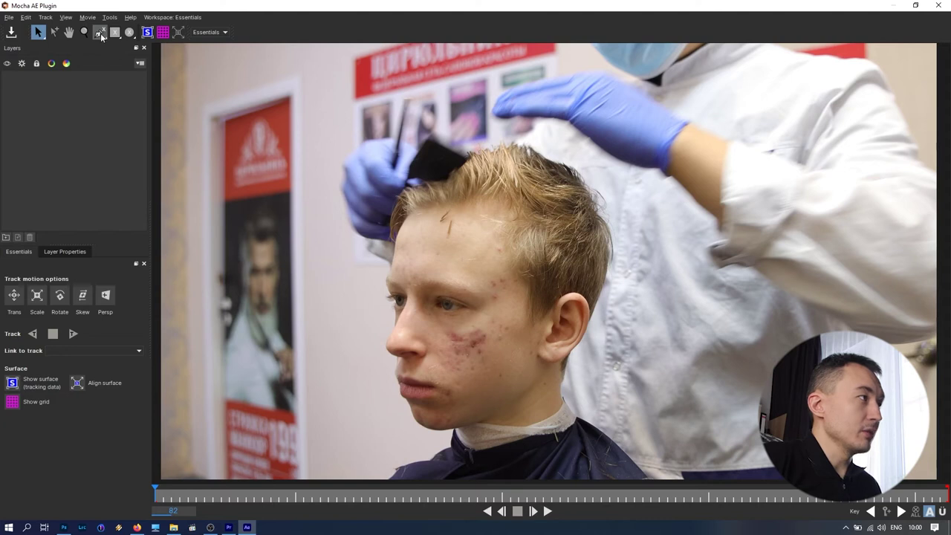
Draw a closed X-spline around the blemished skin from the temple down over the cheek to the corner of the mouth
left_click(101, 36)
scroll(621, 379, "up", 2)
key("x")
mouse_move(452, 315)
left_mouse_down()
mouse_move(473, 336)
mouse_move(462, 324)
left_mouse_up()
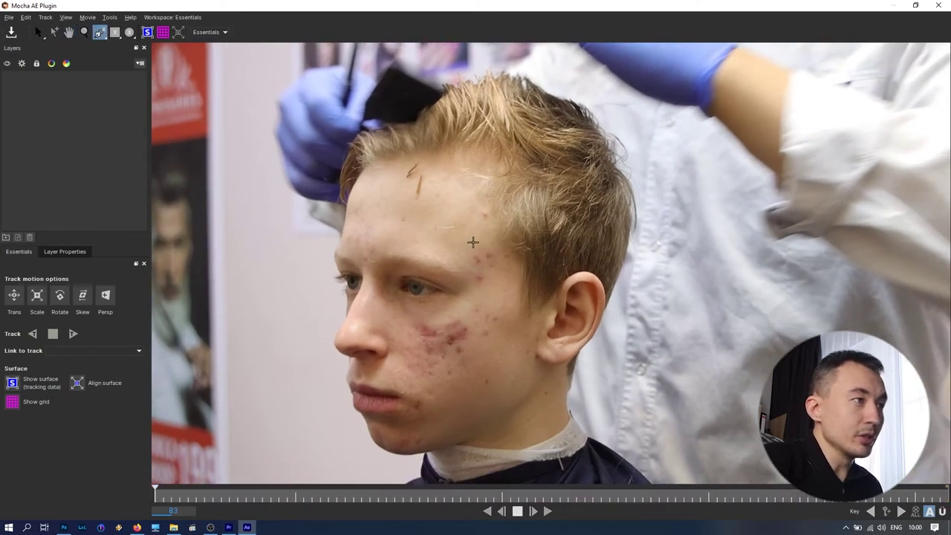
left_click(479, 242)
left_click(498, 248)
left_click(516, 260)
left_click(509, 284)
left_click(501, 295)
left_click(509, 312)
left_click(505, 339)
left_click(497, 354)
left_click(487, 365)
left_click(475, 381)
left_click(456, 305)
left_click(468, 299)
left_click(472, 285)
left_click(468, 270)
left_click(468, 250)
right_click(468, 249)
key("s")
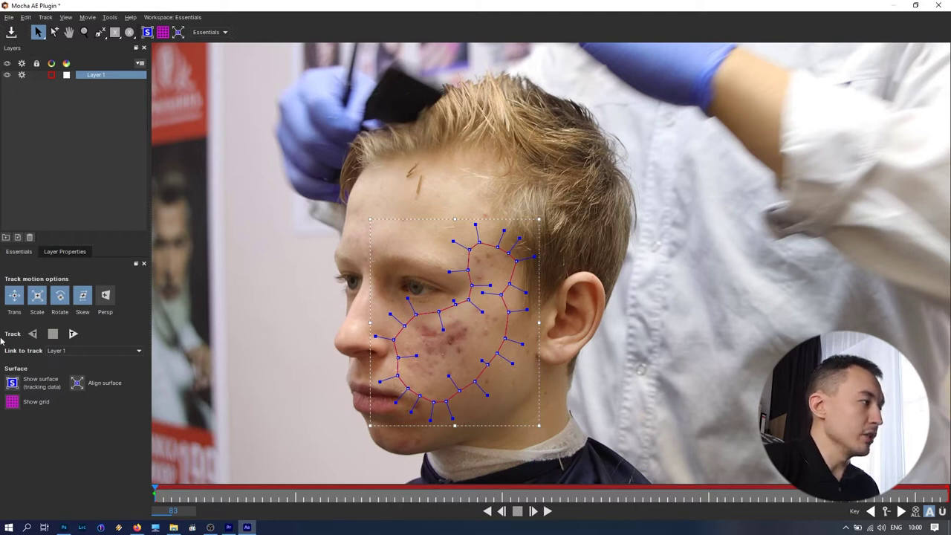
Track the face shape forward with translation, scale, rotation and skew, stopping once the cheek has left the picture
left_click(73, 335)
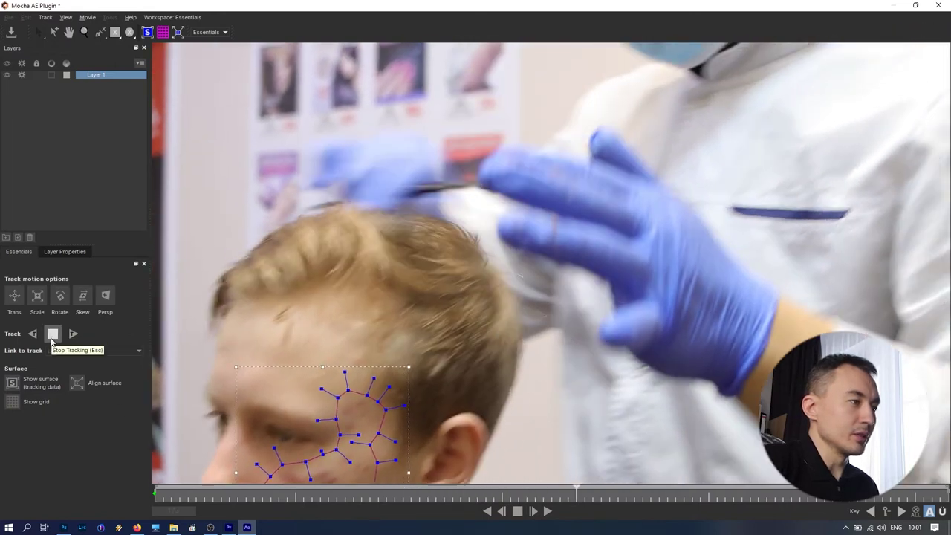
left_click(53, 333)
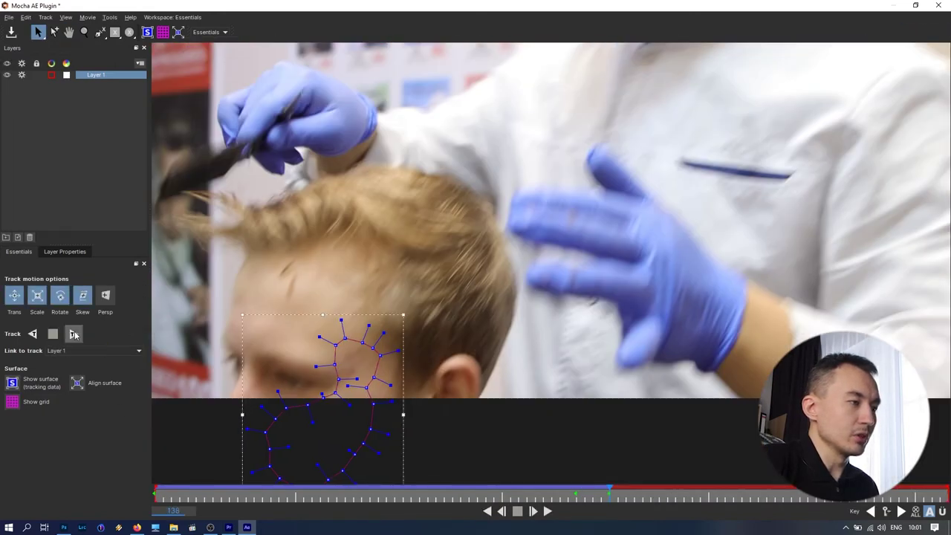
left_click(73, 334)
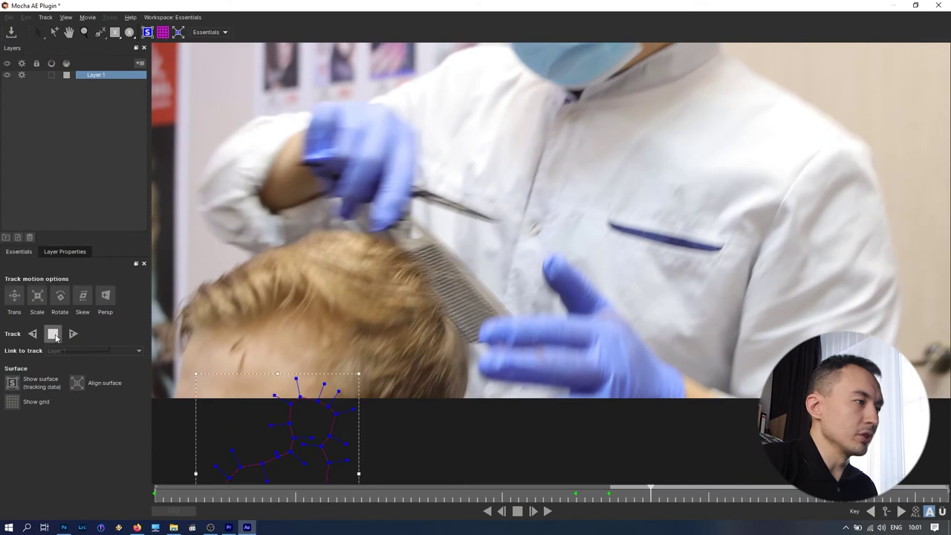
left_click(53, 333)
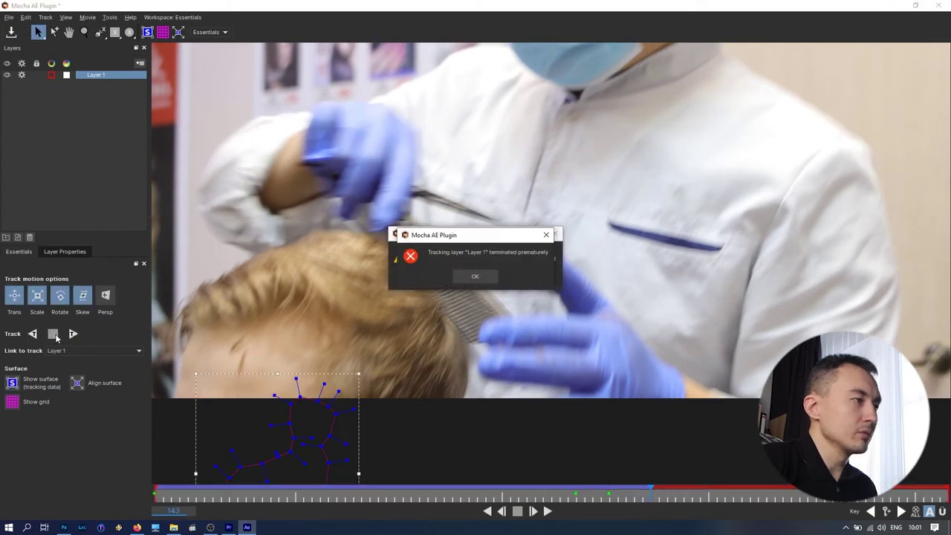
left_click(470, 281)
left_click(464, 277)
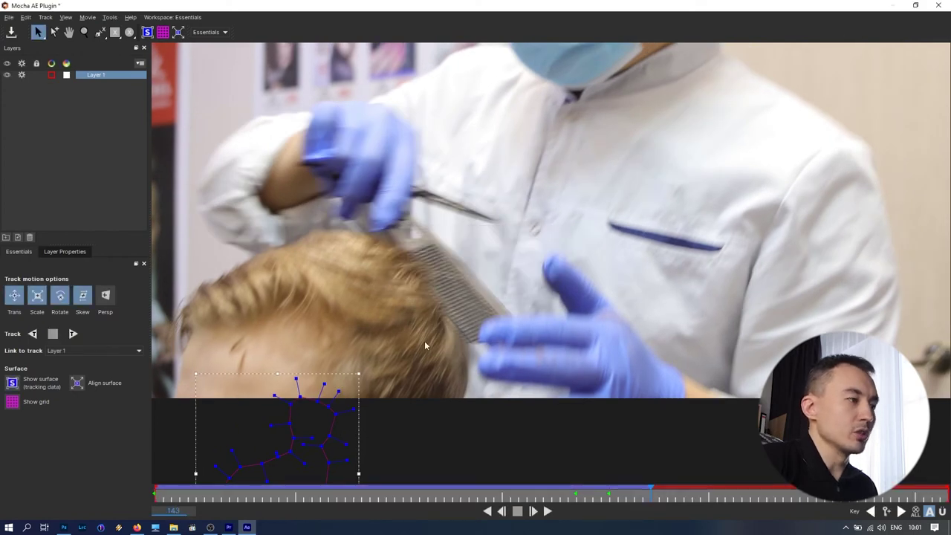
Close Mocha with the tracking saved and create AE masks from the tracked shape
left_click(944, 6)
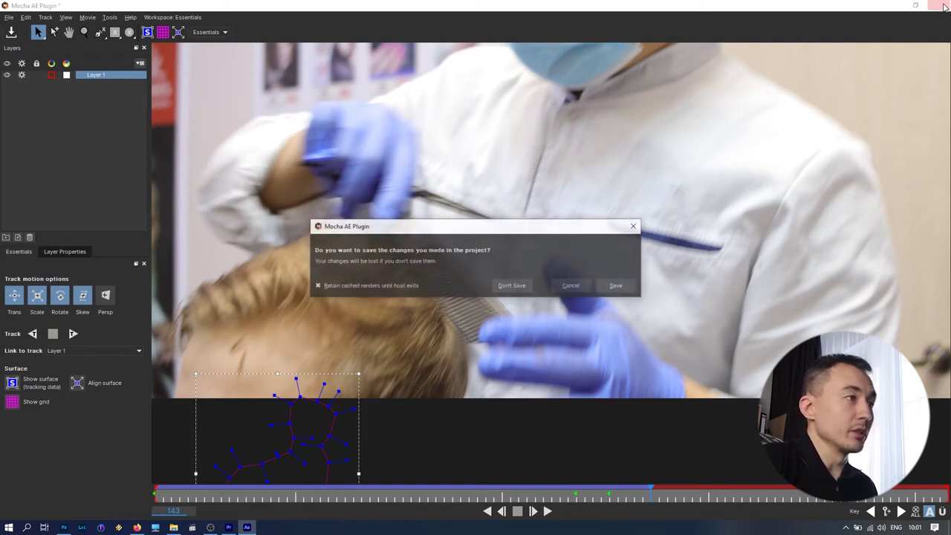
left_click(617, 286)
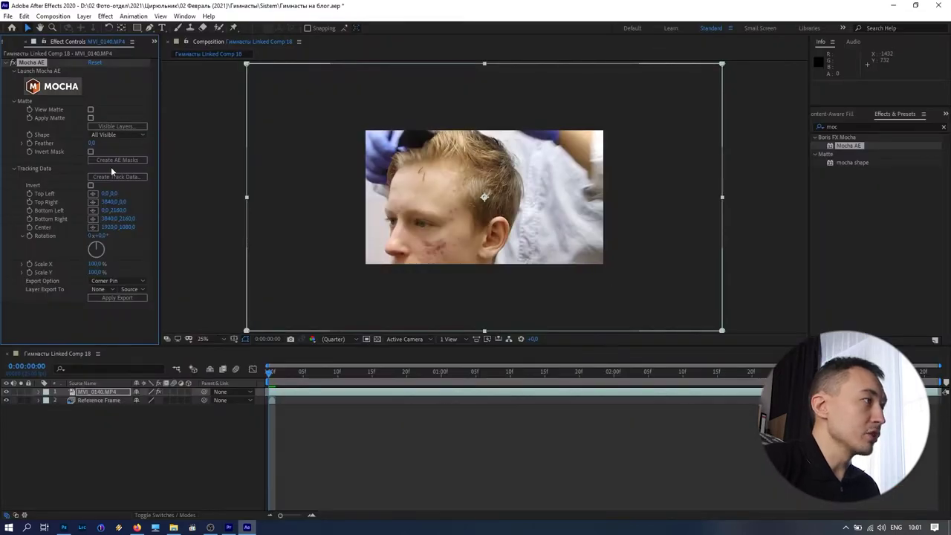
left_click(137, 159)
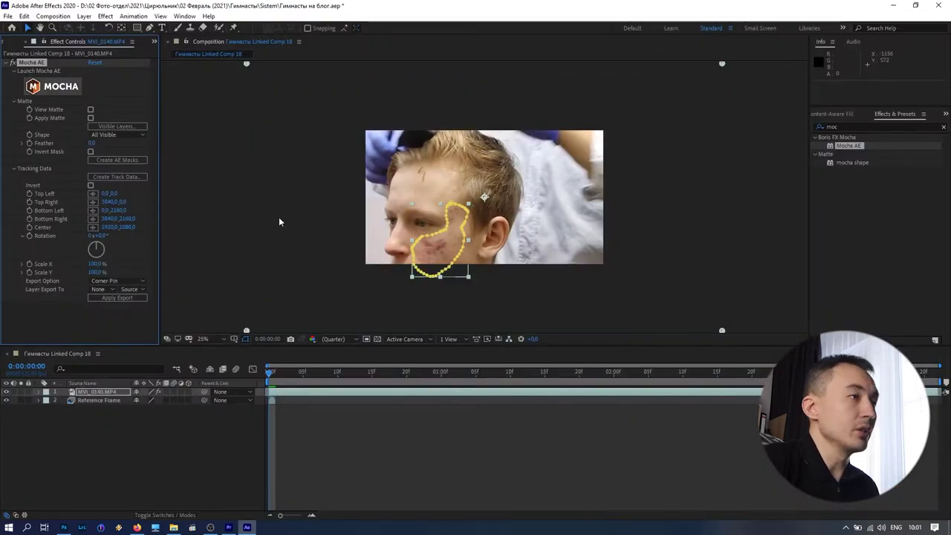
Set the Layer 1 mask on MVI_0140.MP4 to Subtract and hide the Reference Frame layer
left_click(38, 393)
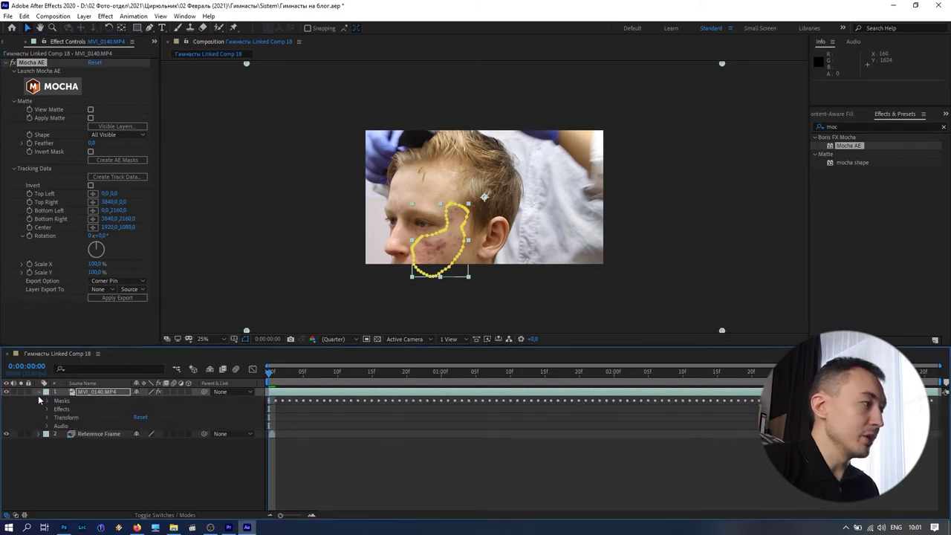
left_click(47, 401)
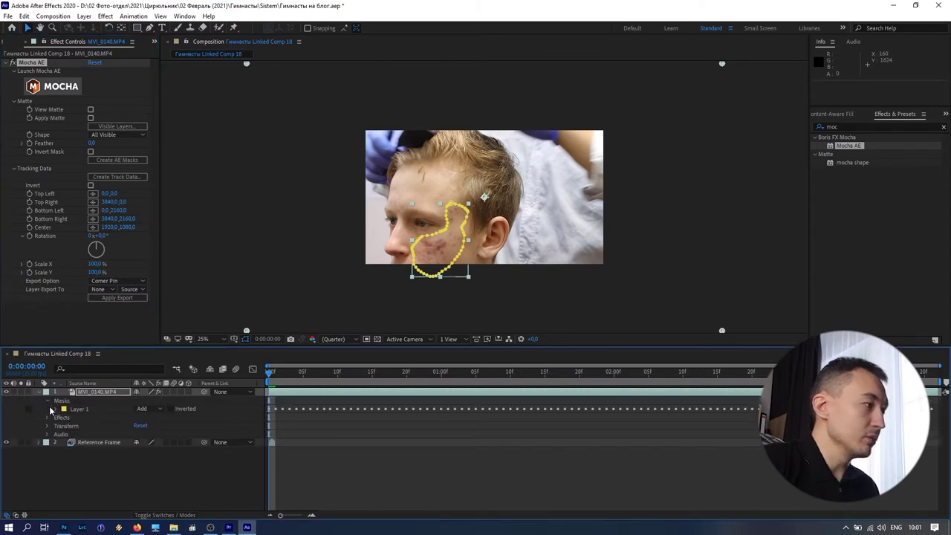
left_click(158, 409)
left_click(160, 444)
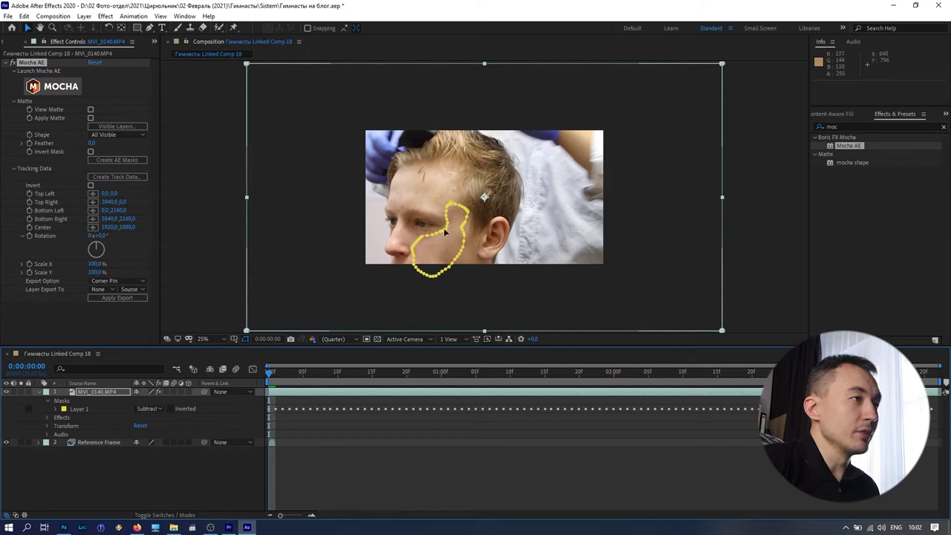
left_click(7, 442)
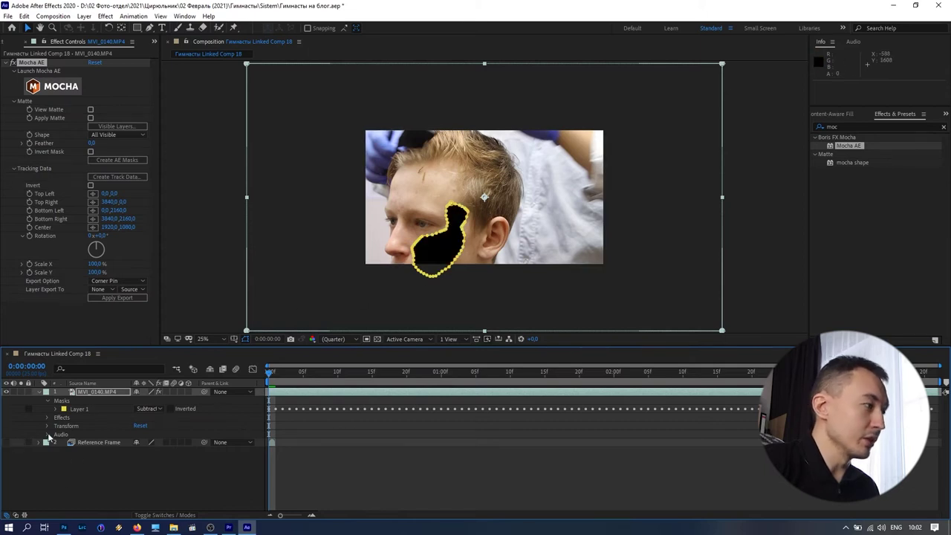
Feather the Layer 1 mask of MVI_0140.MP4 by 20 pixels and raise the feather to 30 pixels
left_click(56, 408)
left_click(154, 426)
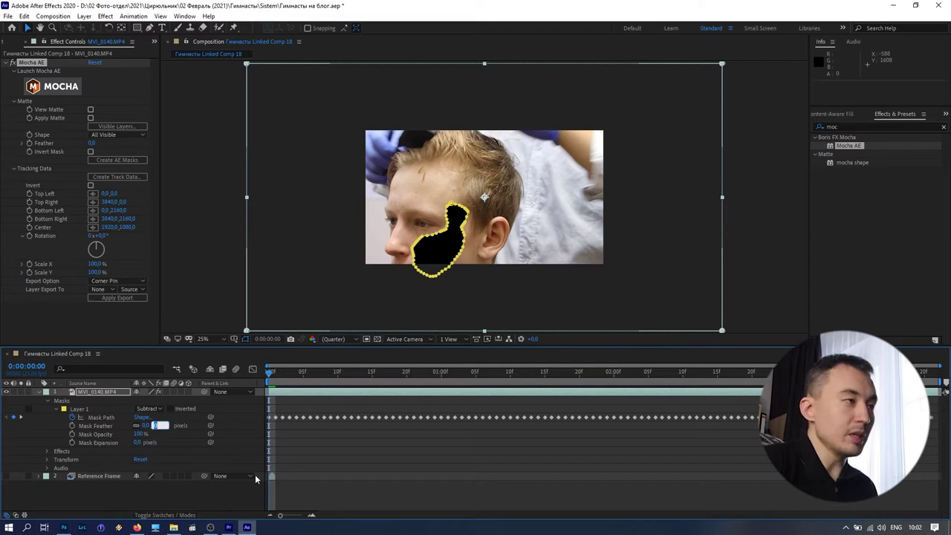
type("20")
left_click(312, 490)
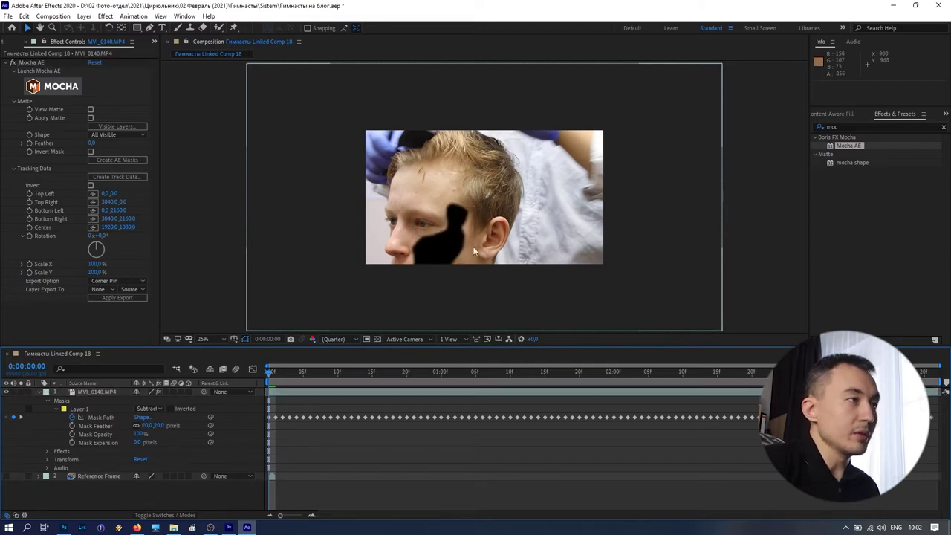
left_click(159, 425)
Show the Reference Frame layer and generate a Content-Aware Fill layer with the Object method over the work area
mouse_move(275, 375)
left_mouse_down()
mouse_move(646, 375)
mouse_move(266, 377)
left_mouse_up()
left_click(6, 476)
left_click(6, 476)
left_click(38, 391)
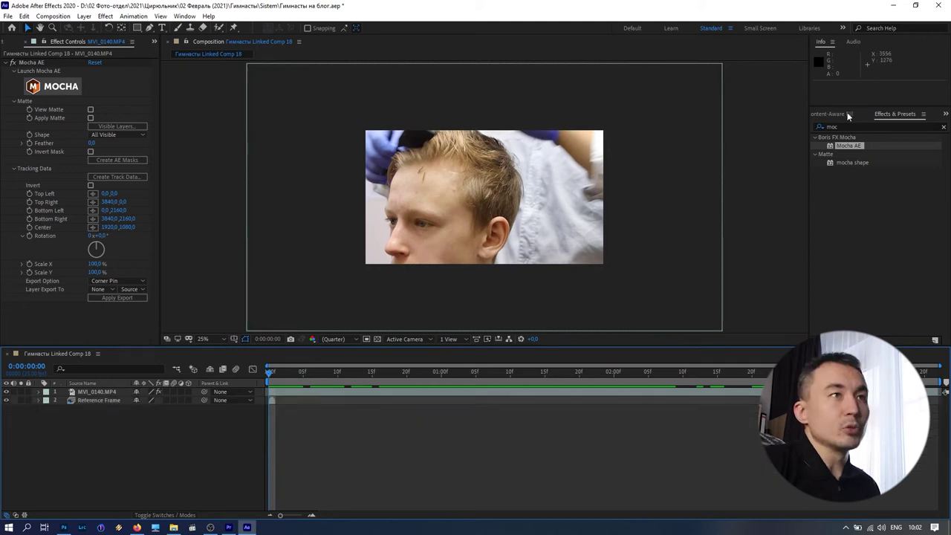
left_click(836, 114)
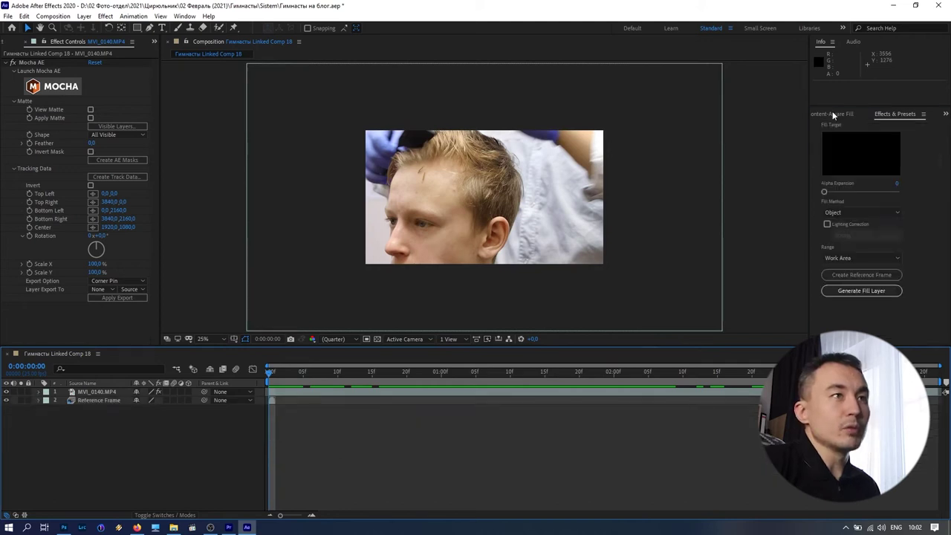
left_click(861, 293)
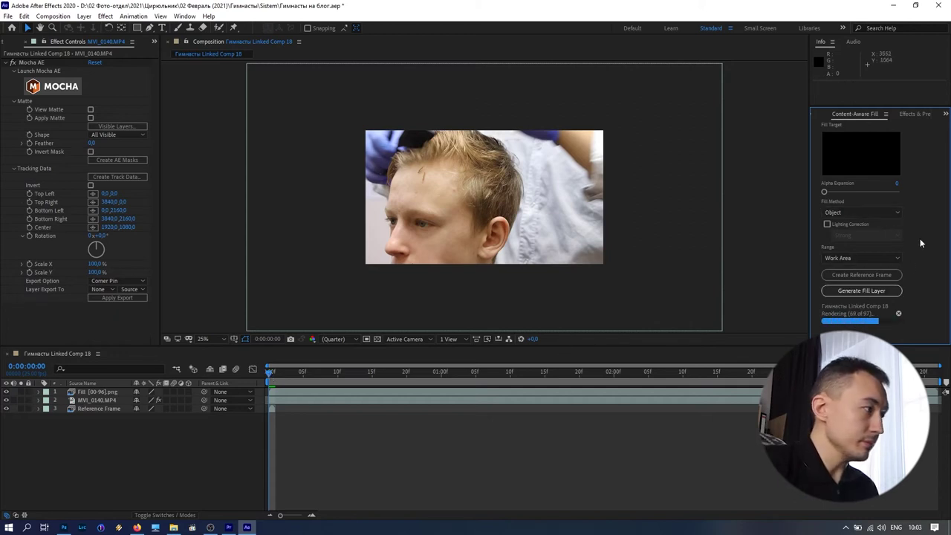
Examine the generated fill with MVI_0140.MP4 and Reference Frame hidden, and play back the full composite
mouse_move(272, 369)
left_mouse_down()
mouse_move(583, 395)
mouse_move(269, 377)
left_mouse_up()
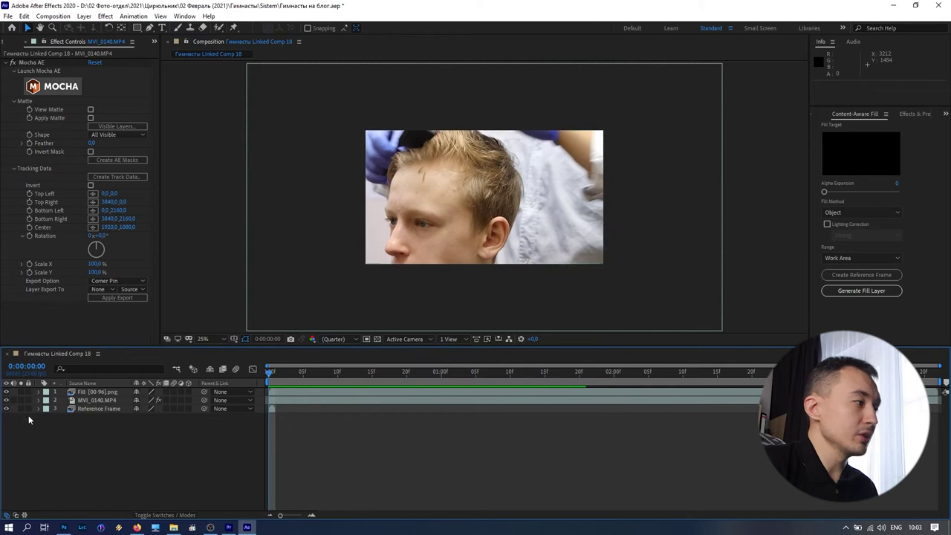
left_click(6, 400)
left_click(5, 409)
left_click_drag(271, 378, 414, 379)
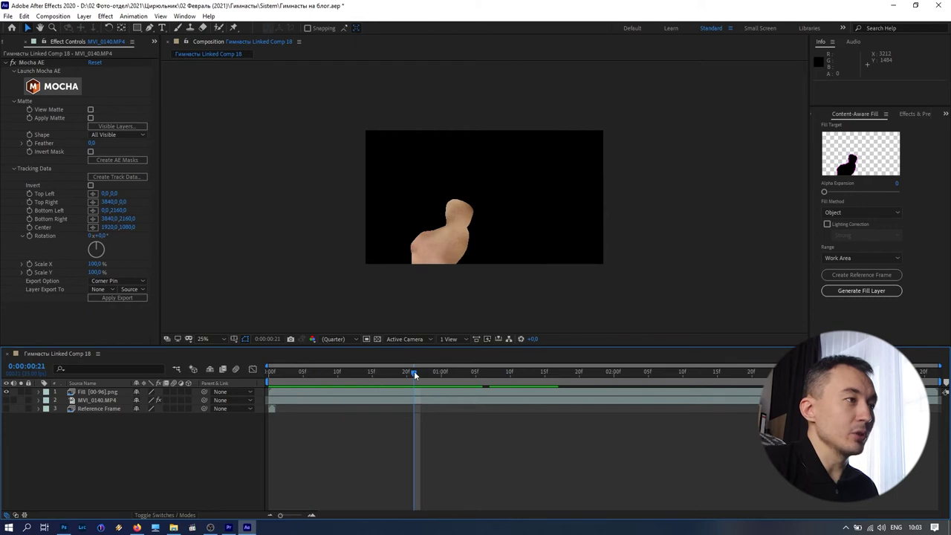
left_click_drag(414, 370, 421, 371)
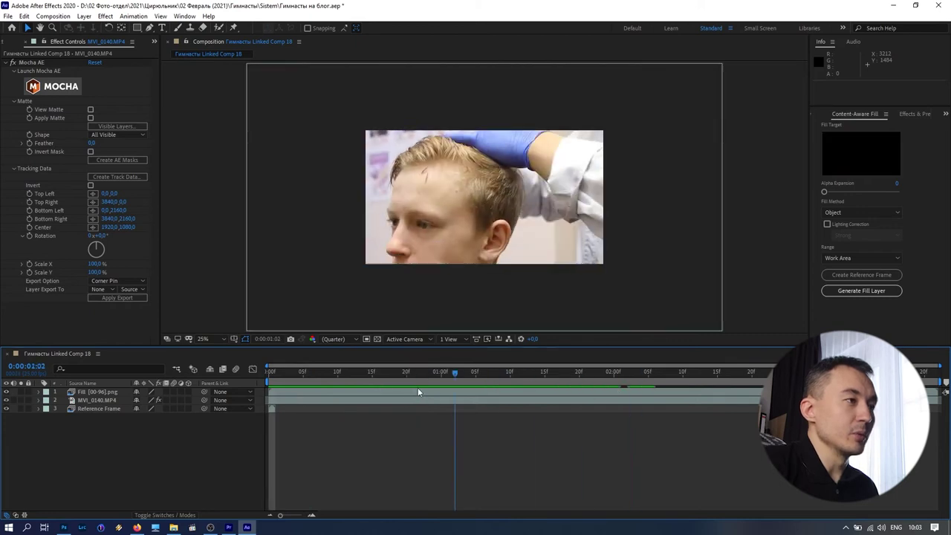
key("space")
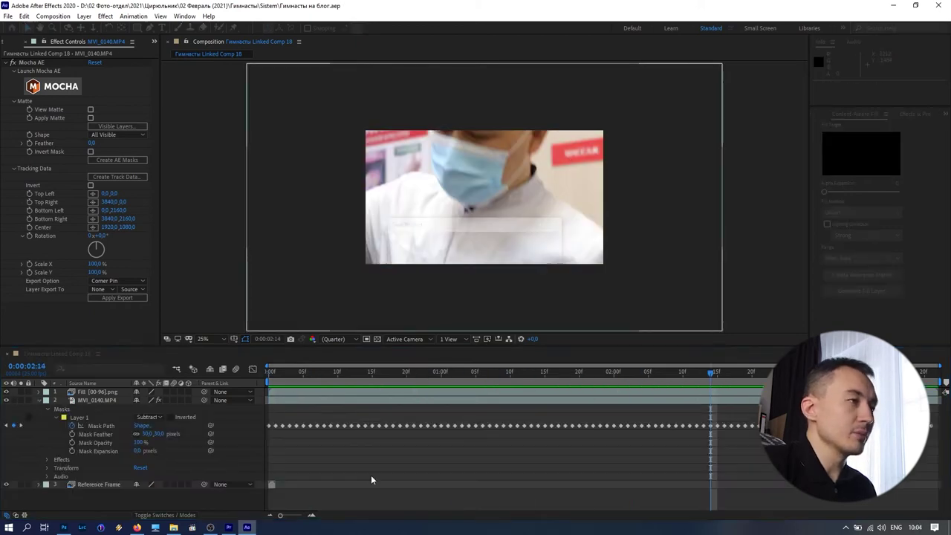
Switch to Premiere Pro and compare the retouched MVI_0140.MP4 with the original by toggling track V3
left_click(229, 526)
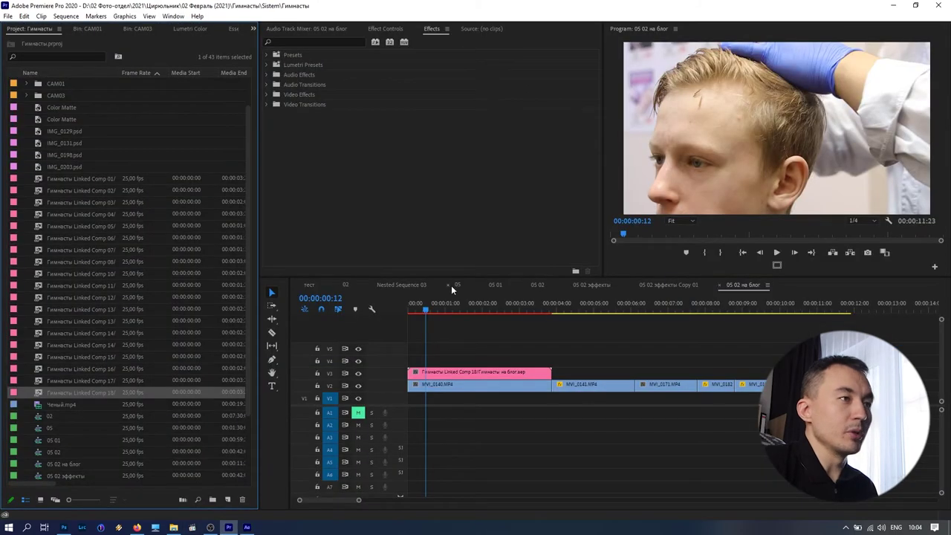
left_click_drag(427, 309, 363, 360)
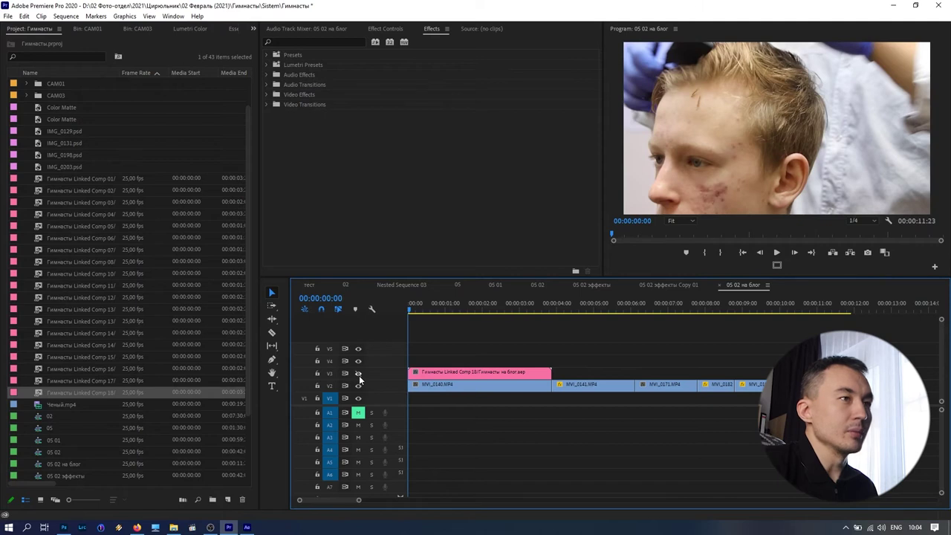
left_click_drag(425, 309, 462, 310)
Duplicate MVI_0141.MP4 onto track V3 and replace the copy with an After Effects composition
left_click_drag(599, 388, 614, 381)
right_click(613, 381)
left_click(618, 174)
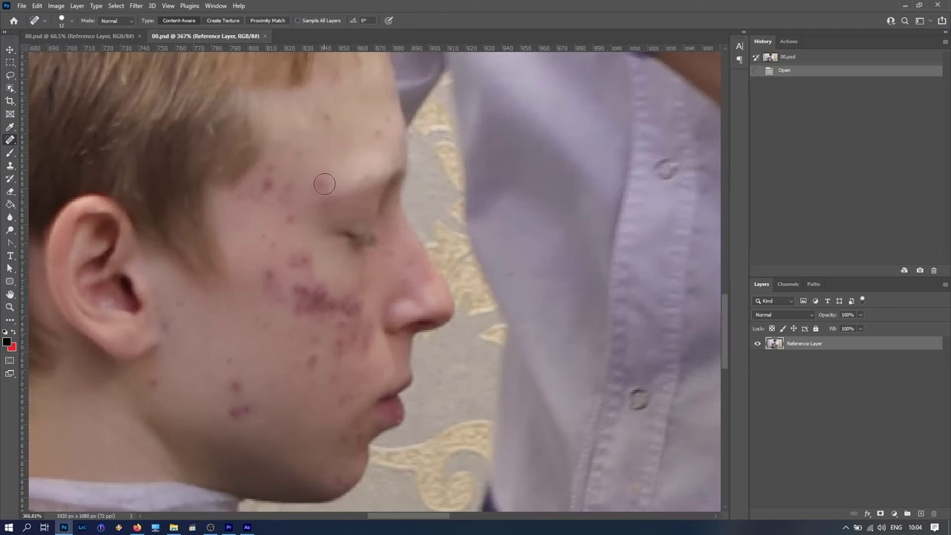
Heal the blemishes on the boy's temple, cheek and jaw in the Photoshop reference layer with the Spot Healing Brush
left_click(272, 187)
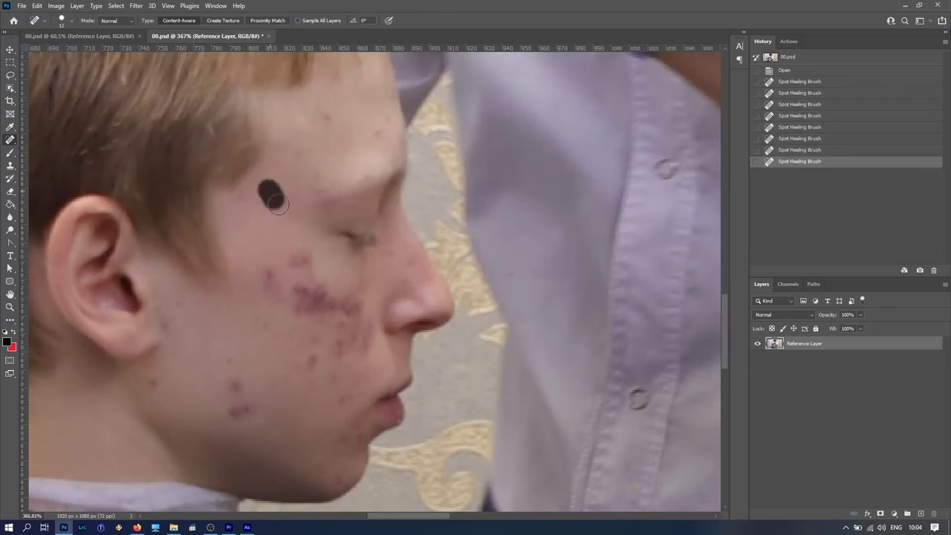
left_click(227, 352)
mouse_move(301, 271)
left_mouse_down()
mouse_move(310, 301)
mouse_move(367, 377)
left_mouse_up()
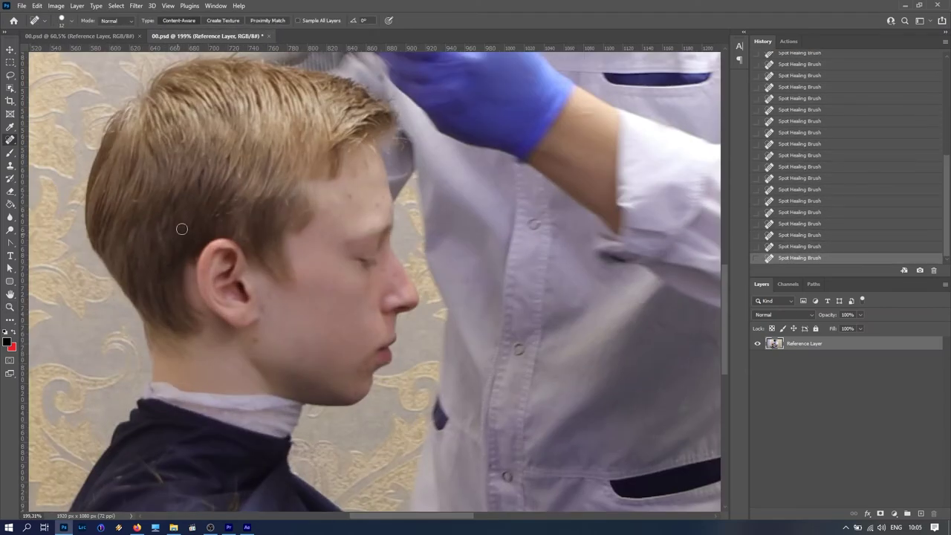
left_click(304, 272)
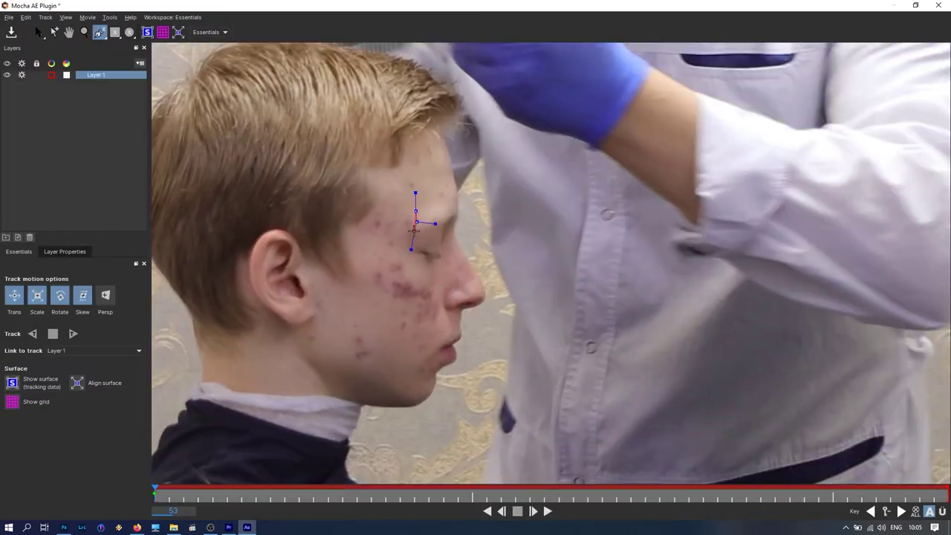
Complete a closed X-spline around the blemished temple and cheek in Mocha and track it forward with translation, scale, rotation and skew
left_click(426, 355)
left_click(405, 365)
left_click(352, 363)
left_click(347, 333)
left_click(369, 300)
left_click(370, 242)
left_click(379, 206)
right_click(396, 200)
left_click(73, 334)
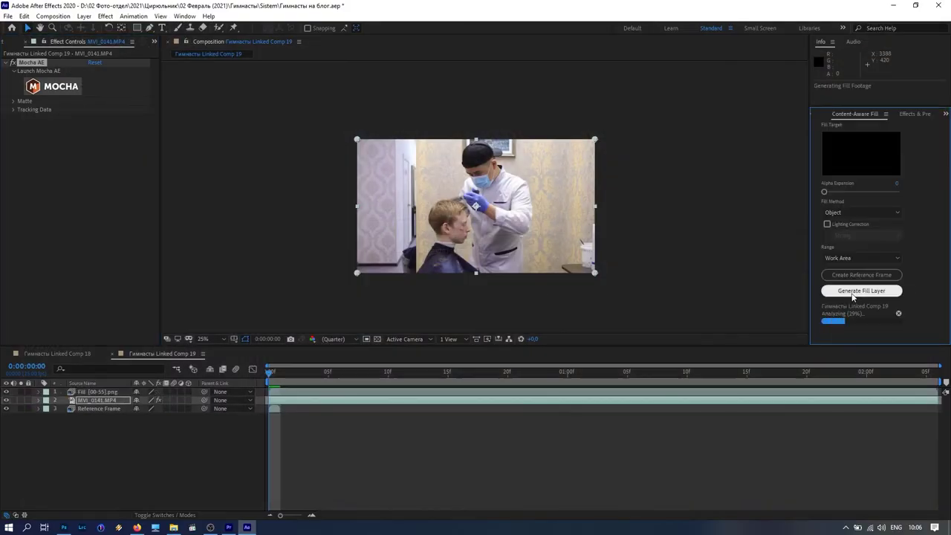
Cancel the running Content-Aware Fill on MVI_0141.MP4 and generate the fill layer again from the subtracted mask
left_click(855, 291)
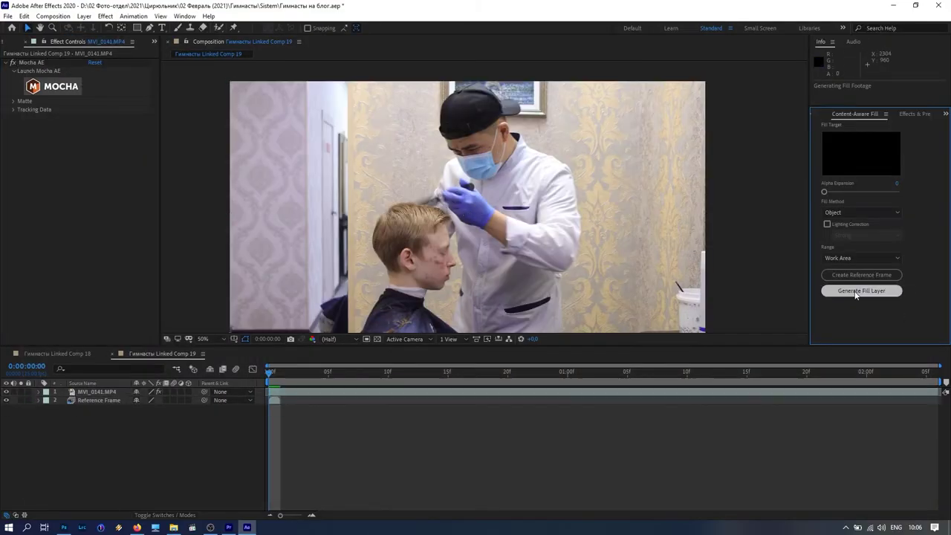
left_click(898, 314)
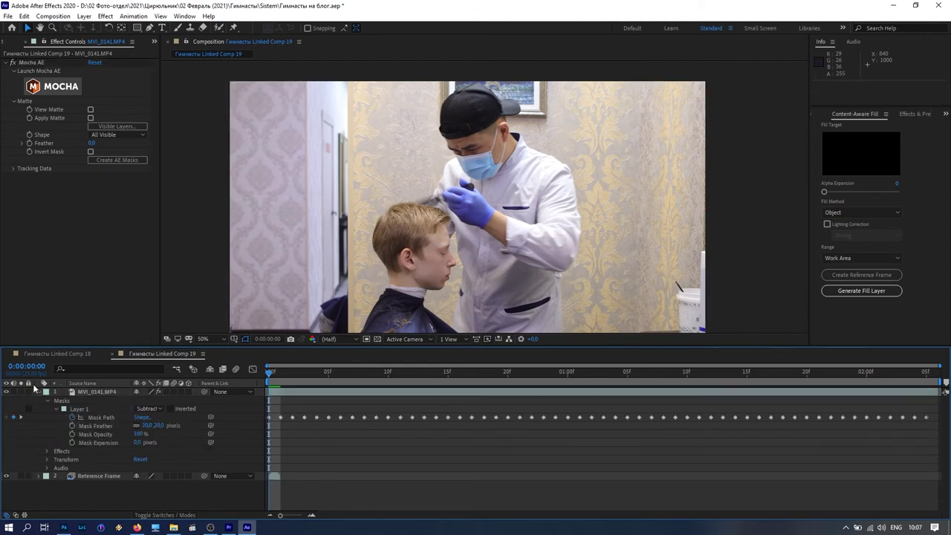
left_click(862, 290)
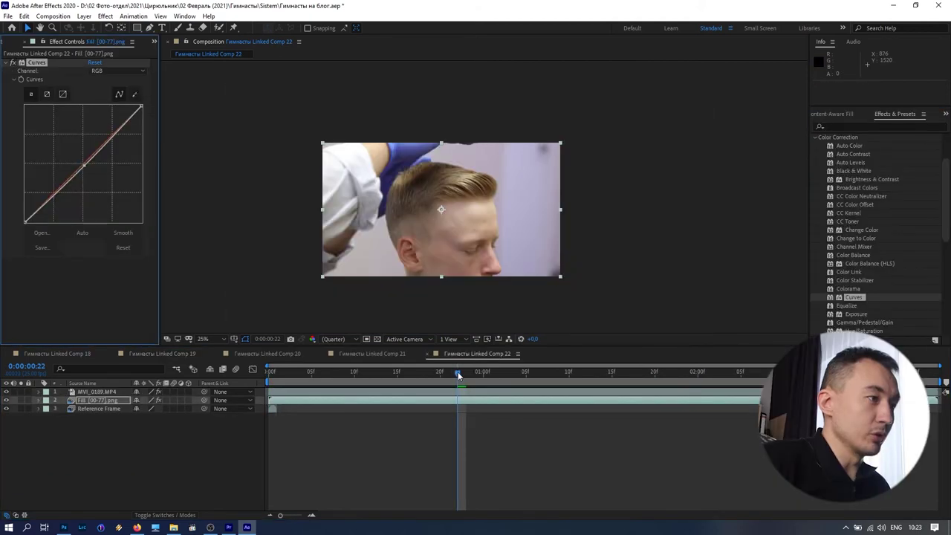
Move the Fill layer above MVI_0189.MP4 at frame 10 and turn off its Curves effect
left_click_drag(456, 372, 354, 373)
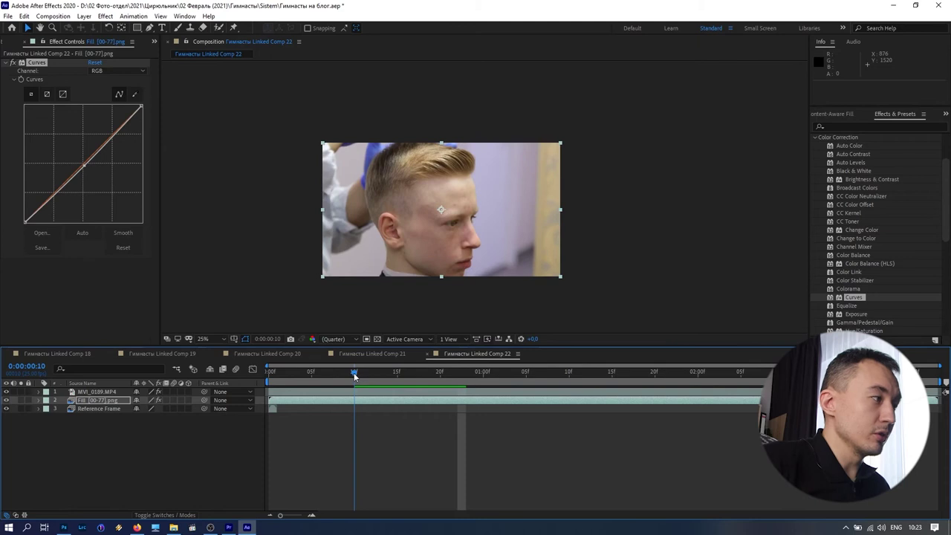
left_click_drag(89, 402, 88, 389)
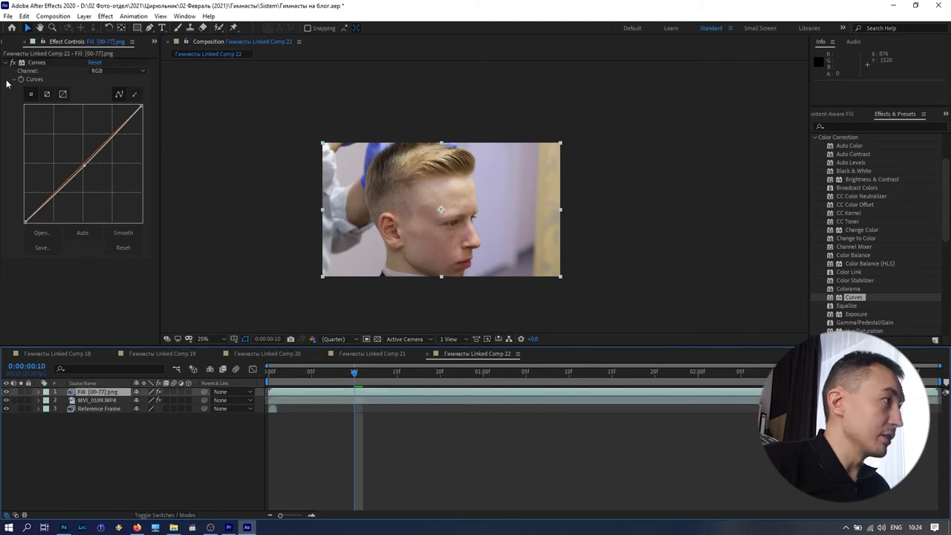
left_click(13, 65)
Play and scrub the composition from the start to examine how the uncorrected fill matches the skin
left_click(272, 370)
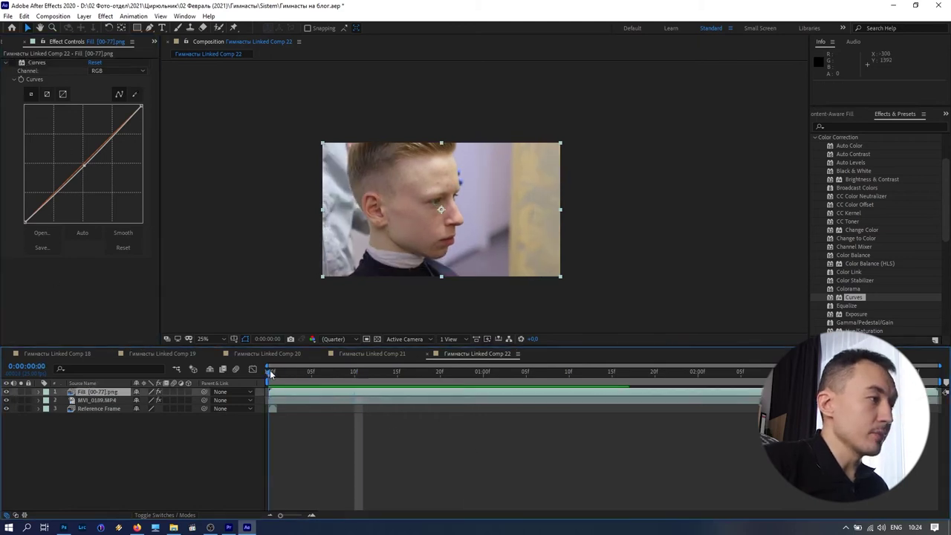
key("space")
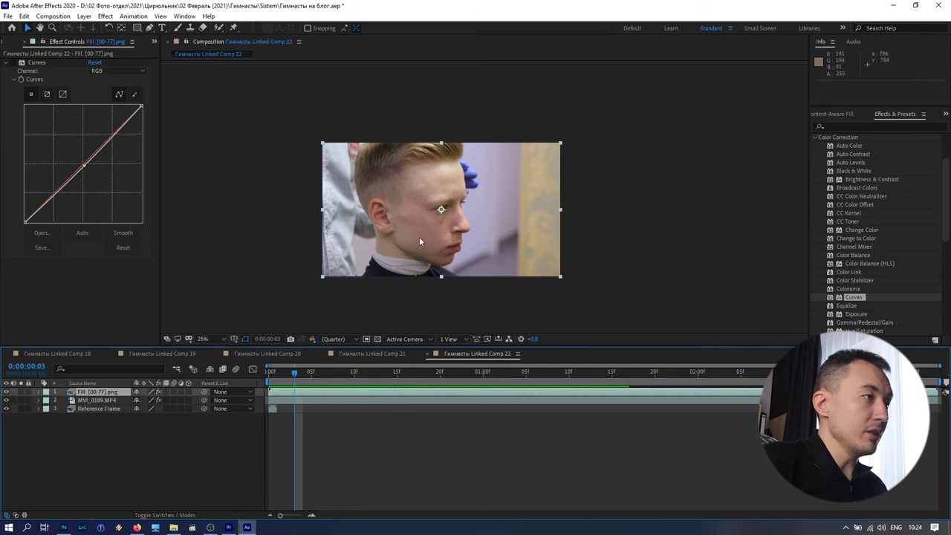
left_click_drag(293, 375, 277, 375)
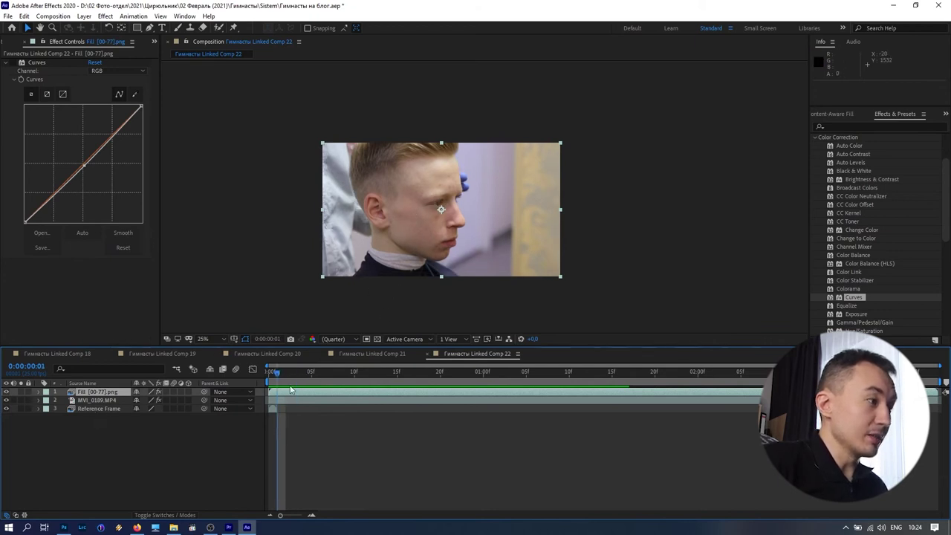
left_click_drag(277, 377, 422, 367)
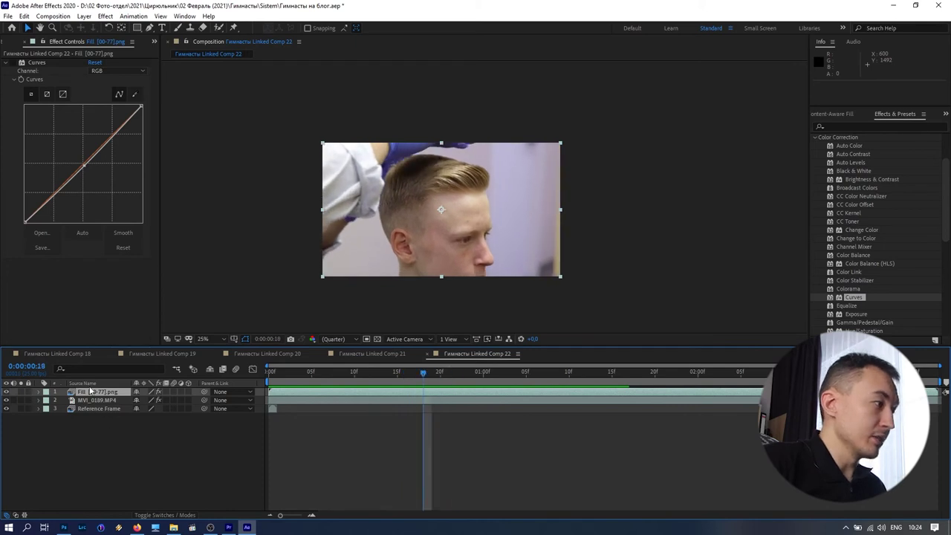
Put the Fill layer back beneath MVI_0189.MP4 and show that clip's mask outline
left_click_drag(92, 394, 93, 407)
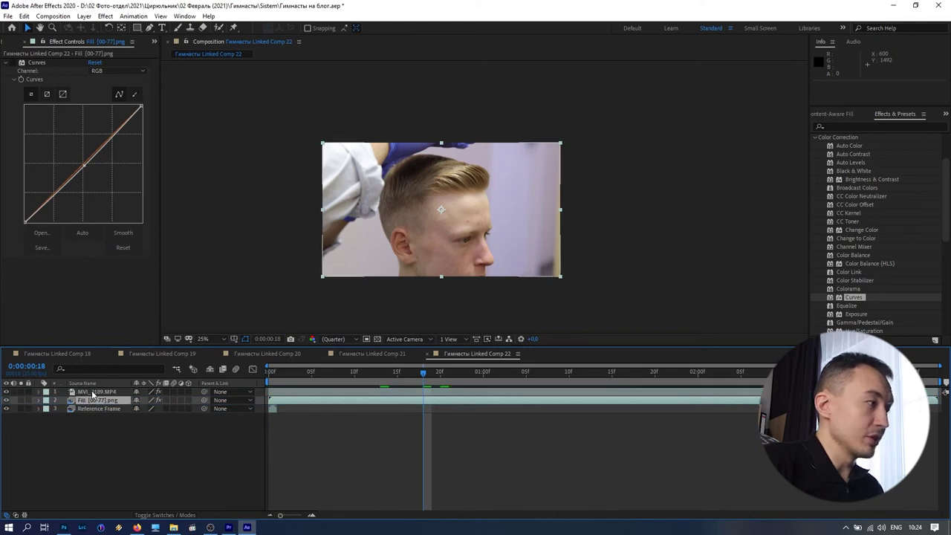
left_click(92, 392)
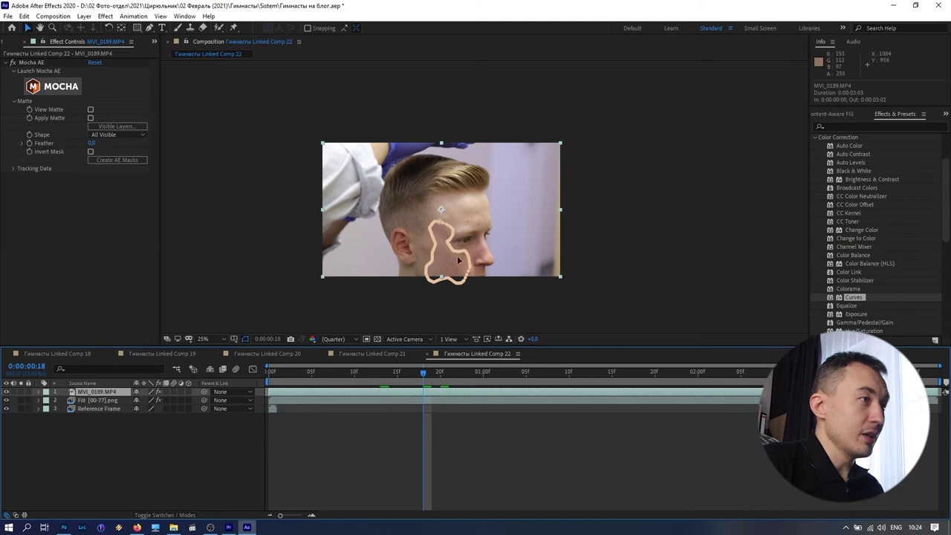
Turn the Fill layer's Curves back on and replace the RGB curve's midpoint with one slightly below the diagonal
left_click(98, 401)
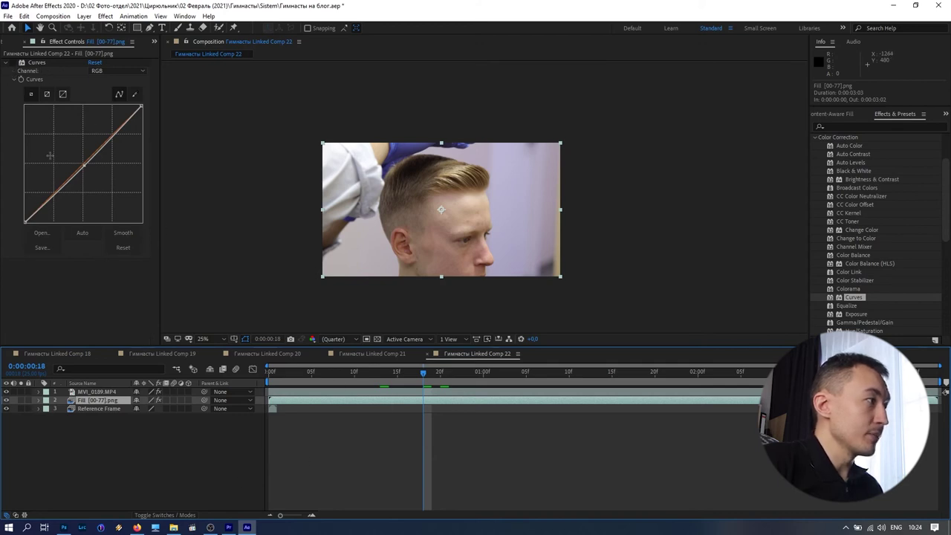
left_click_drag(85, 165, 124, 87)
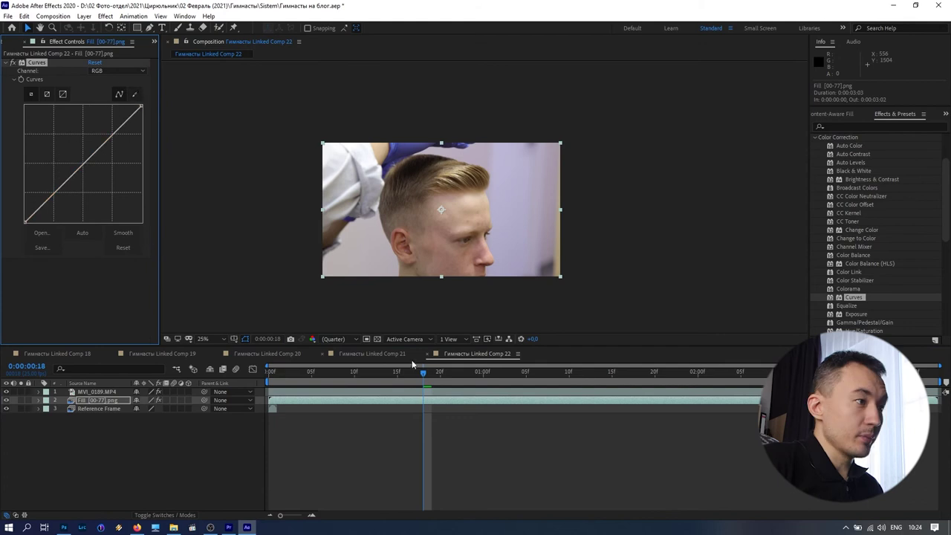
left_click(410, 374)
left_click(419, 373)
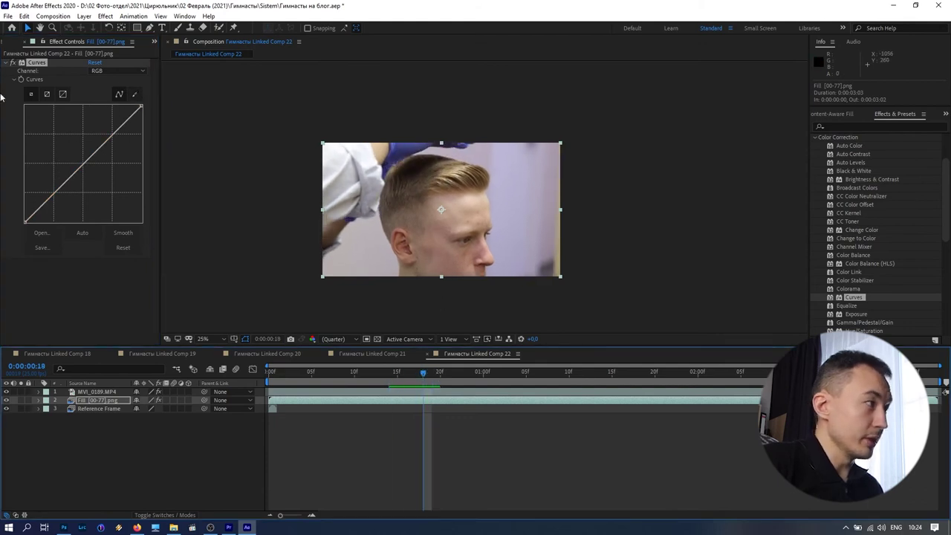
left_click(84, 166)
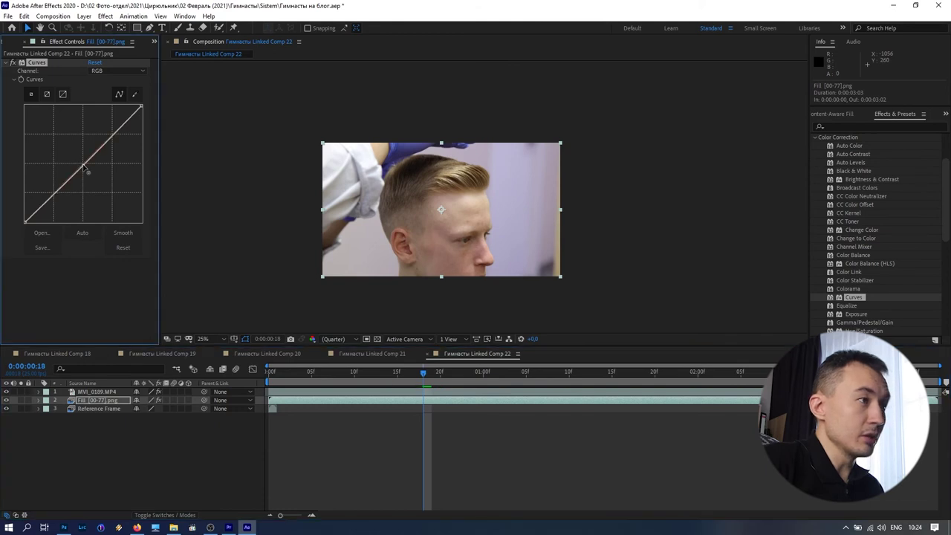
left_click_drag(83, 165, 83, 167)
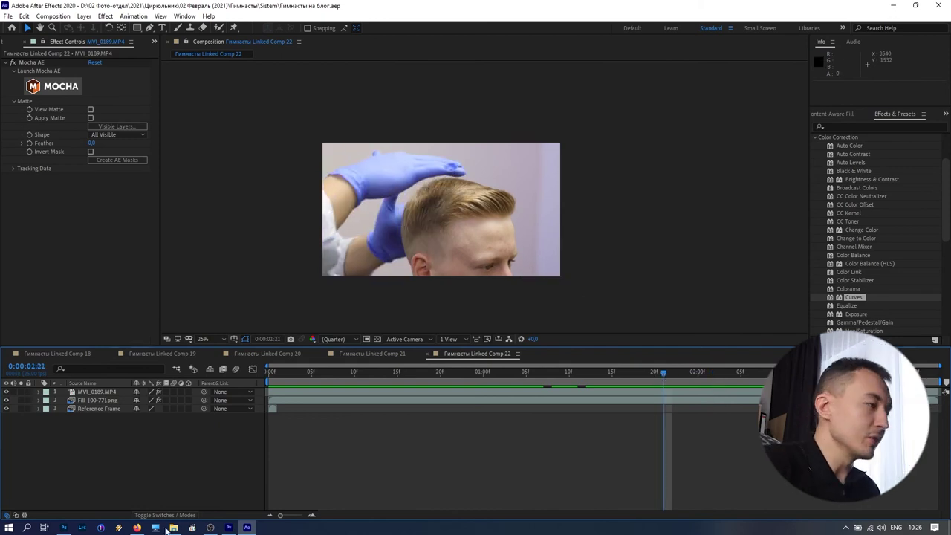
Switch to Premiere Pro and scrub through the last clip to examine the retouched face
left_click(229, 528)
left_click_drag(672, 311, 768, 318)
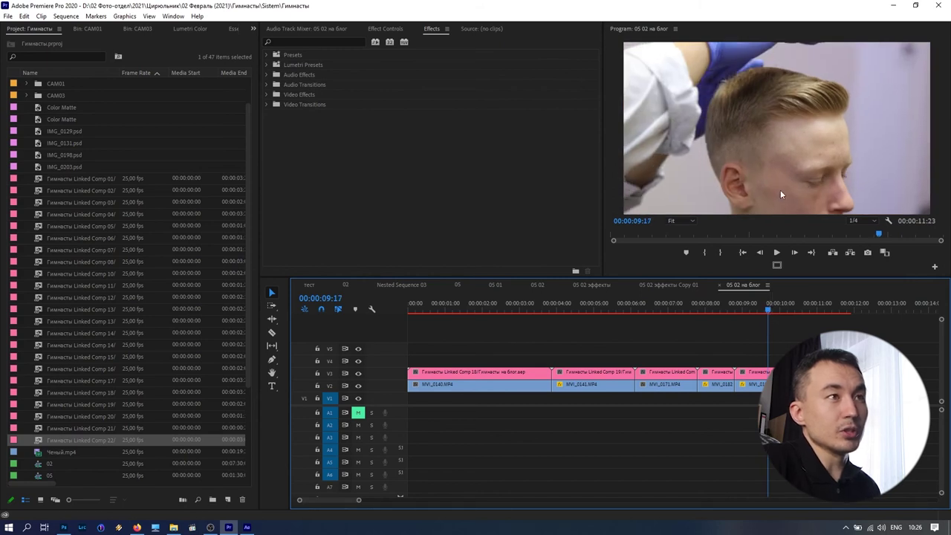
left_click_drag(786, 309, 837, 310)
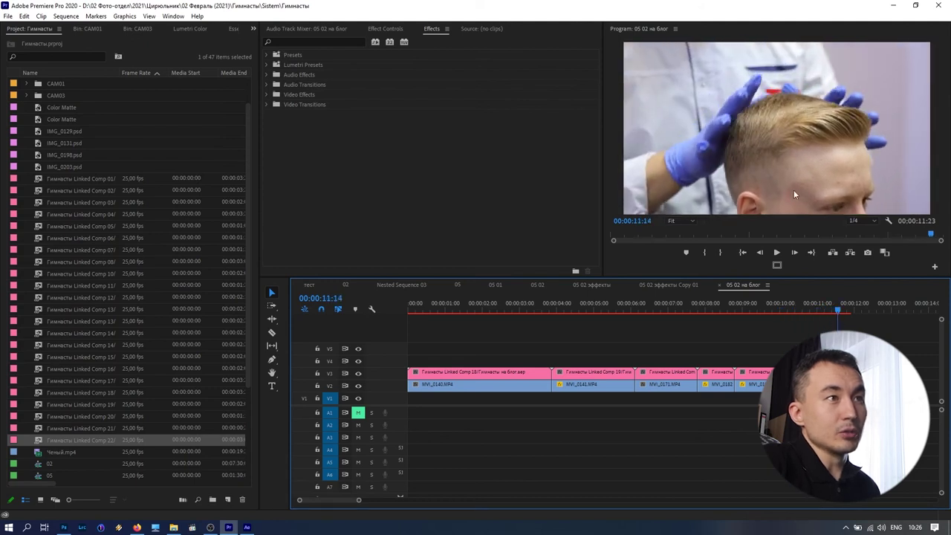
Trim the end of the sequence's last clip to 00:00:10:00 and return to the sequence start
left_click(782, 305)
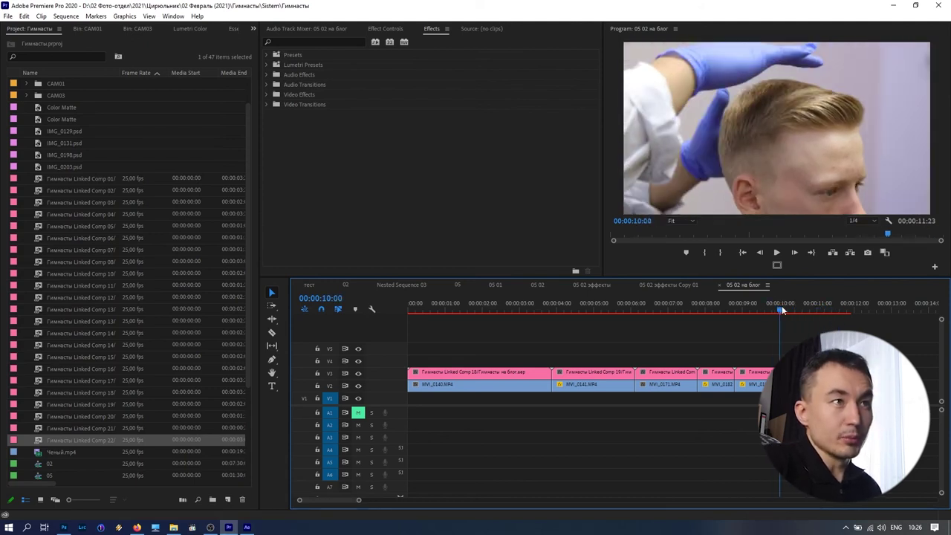
left_click_drag(851, 356, 781, 375)
left_click(772, 353)
left_click_drag(745, 307, 405, 310)
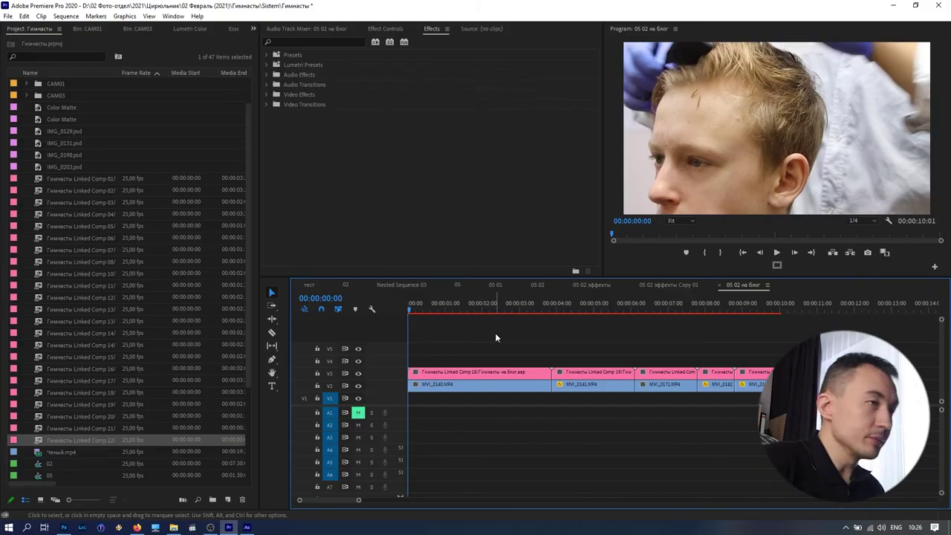